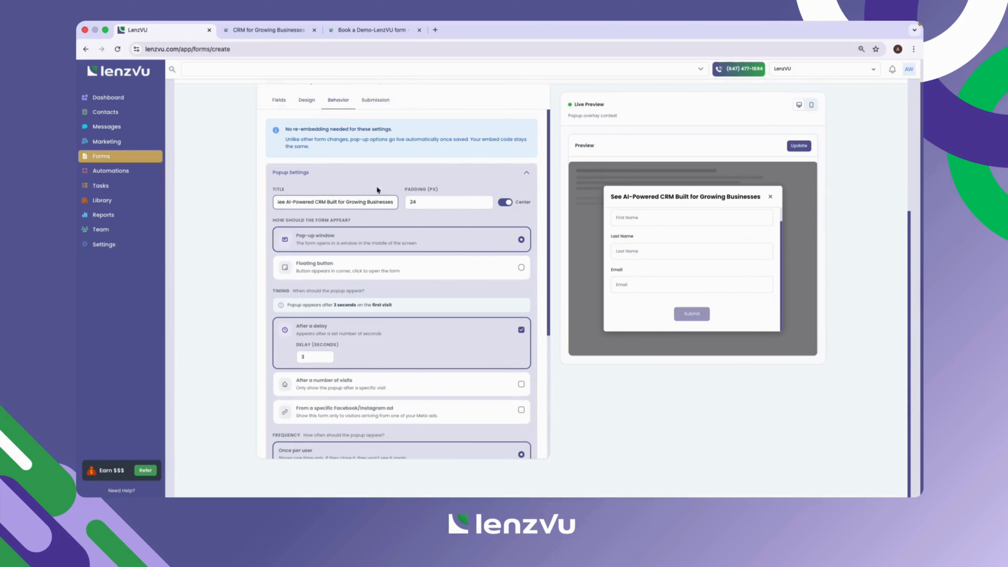
- Set the popup's padding to 30 px and its appearance delay to 5 seconds
left_click(421, 198)
type("30")
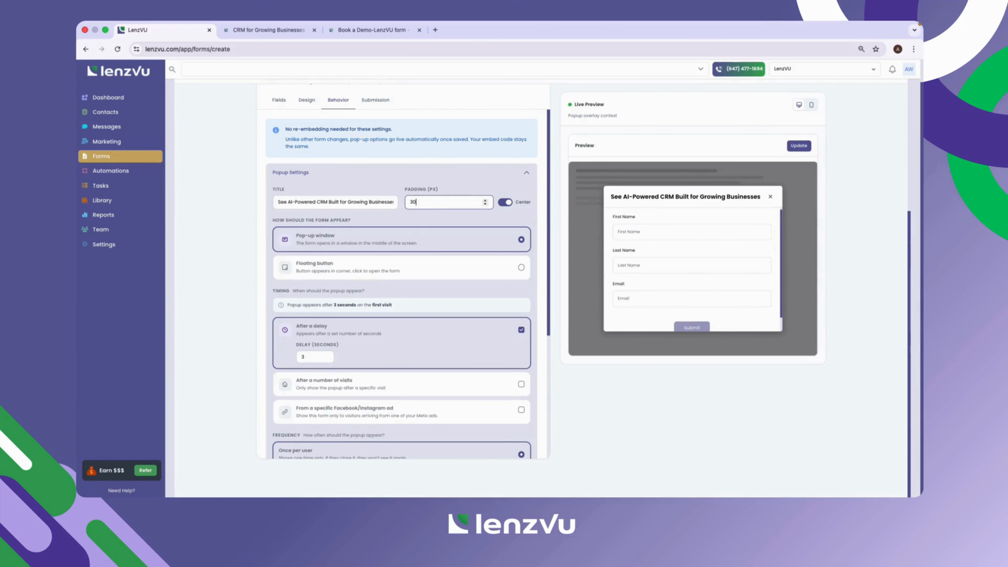
left_click(453, 180)
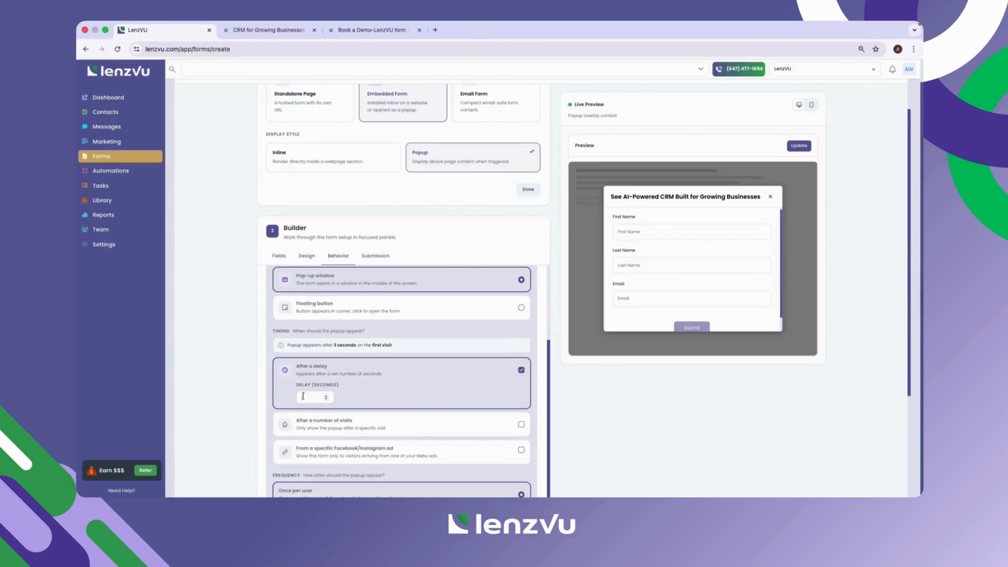
left_click(302, 396)
type("3")
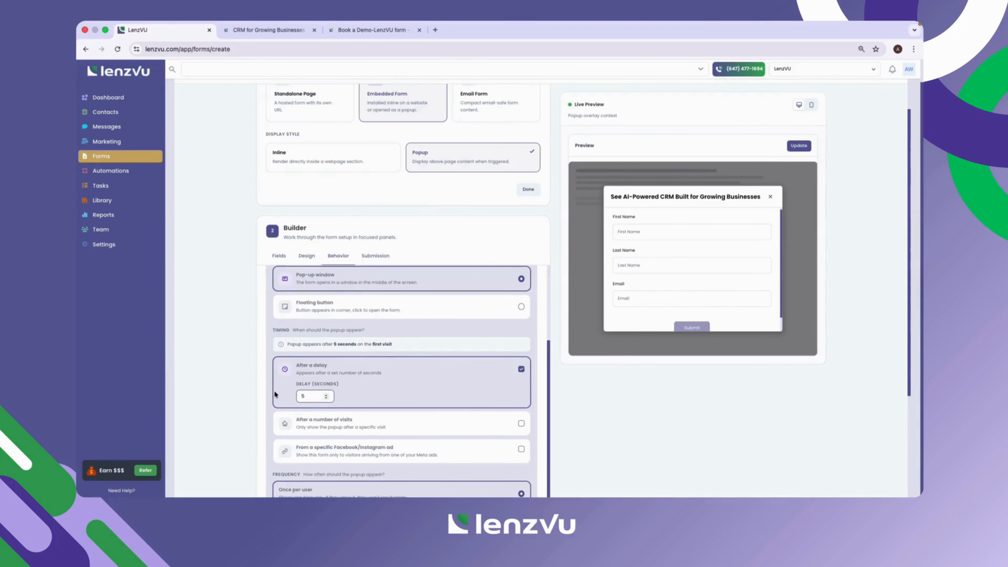
- Enable the popup timing trigger for visitors arriving from a specific Facebook/Instagram ad
scroll(275, 390, "down", 1)
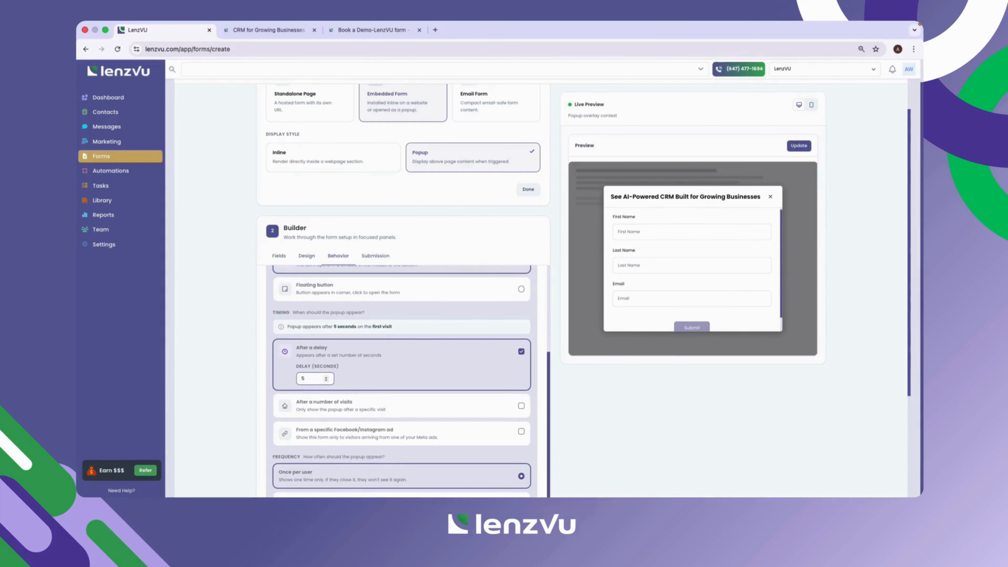
scroll(401, 366, "down", 3)
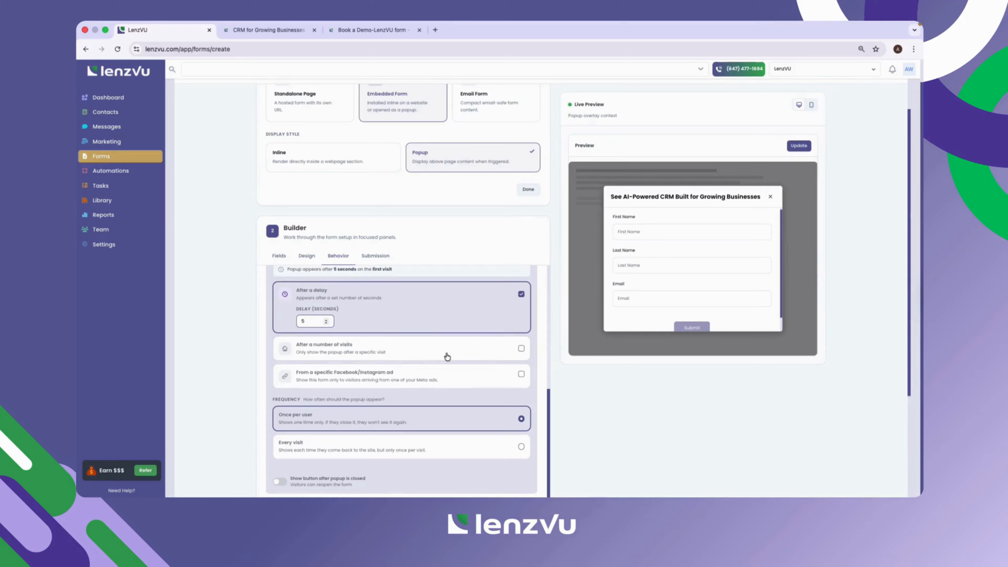
scroll(447, 351, "up", 3)
scroll(437, 361, "down", 3)
left_click(476, 376)
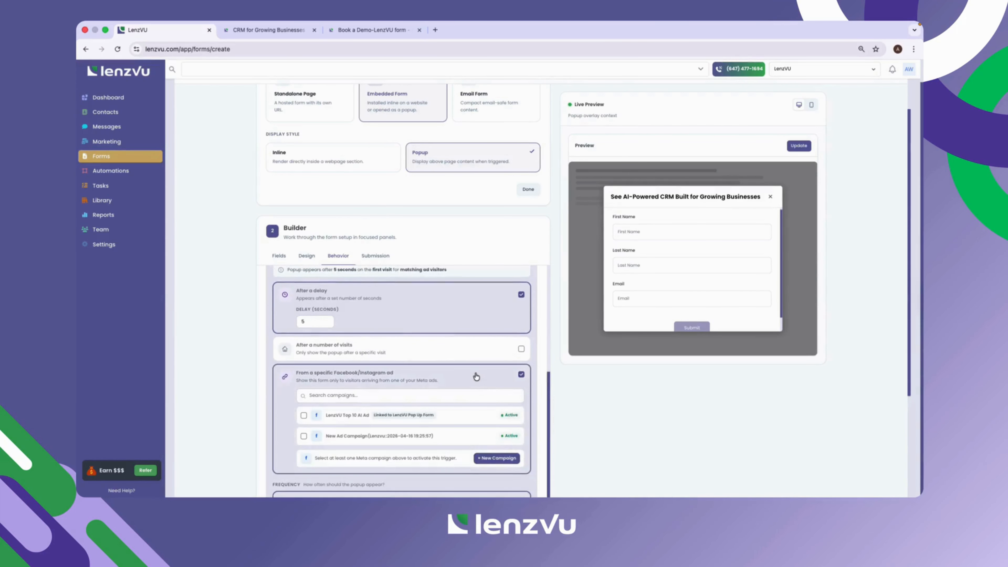
scroll(310, 362, "down", 4)
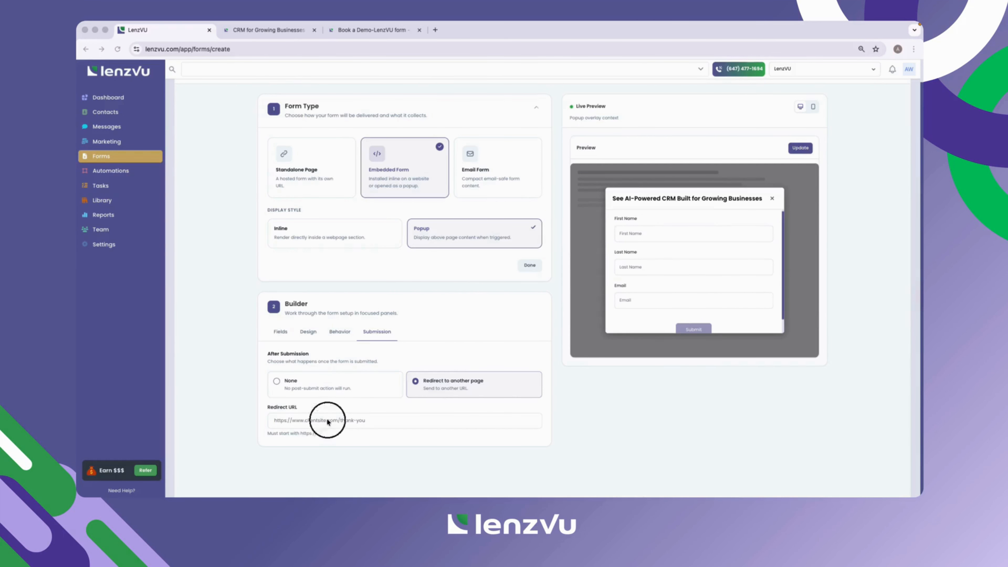
left_click(327, 421)
type("https://calendly.com/lenzvu/demo")
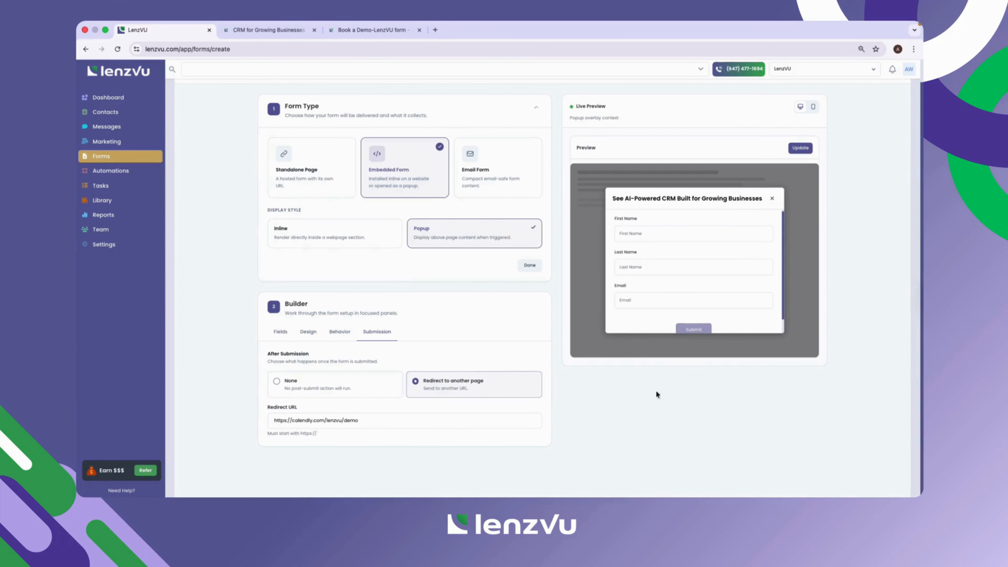
- Refresh the form's live preview and check the popup in the mobile and desktop layouts
scroll(555, 282, "up", 1)
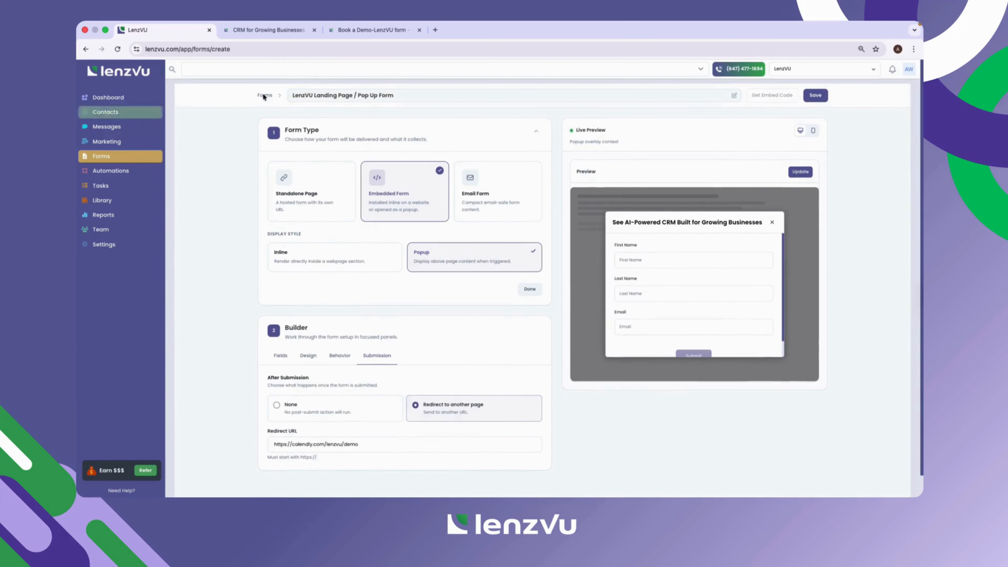
left_click(412, 93)
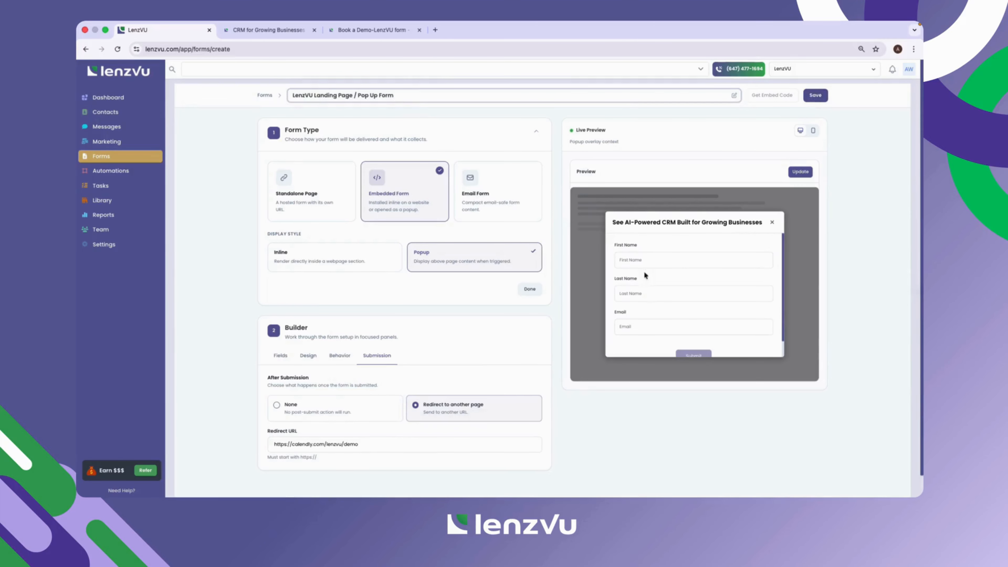
scroll(645, 275, "down", 1)
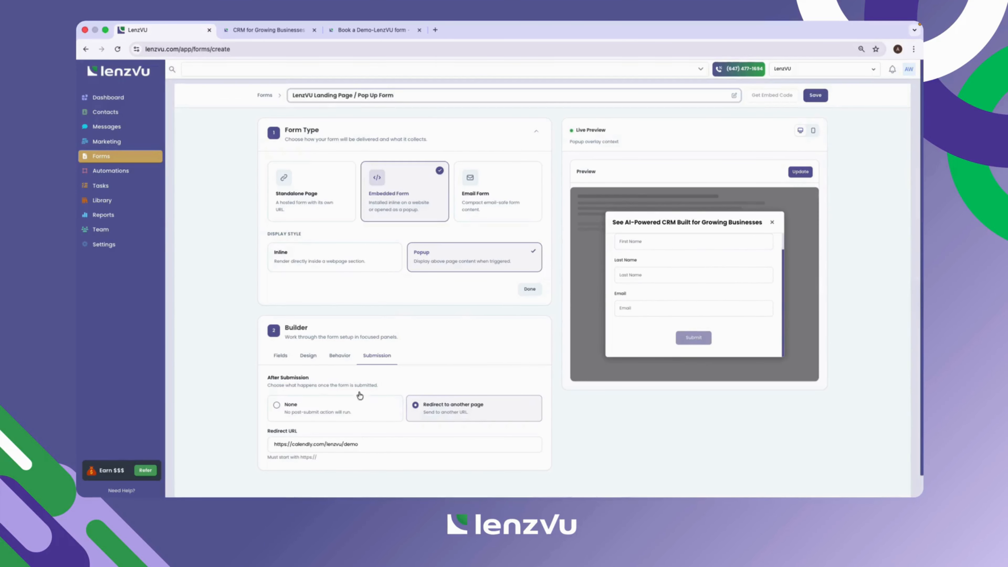
left_click(800, 172)
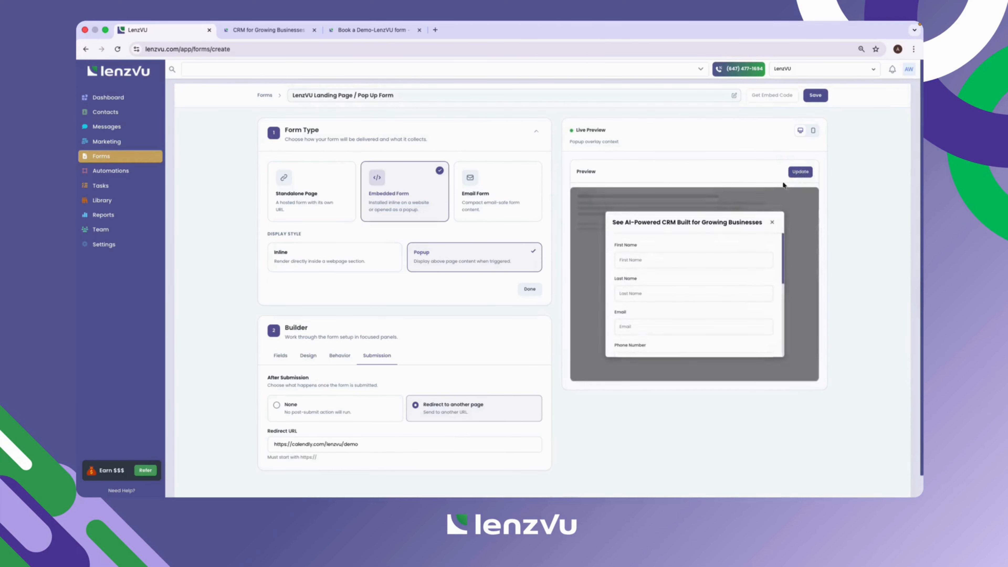
left_click(813, 131)
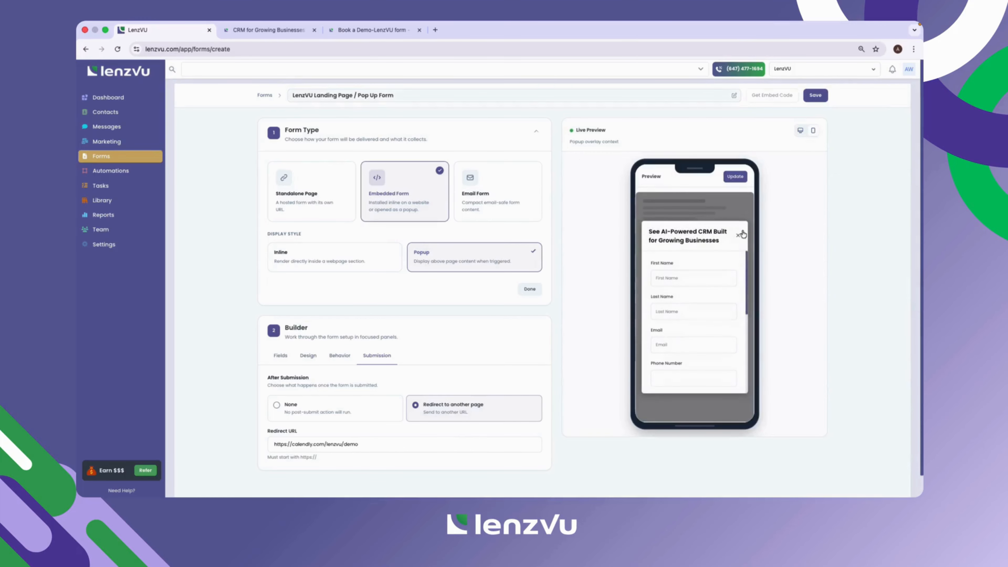
left_click(799, 132)
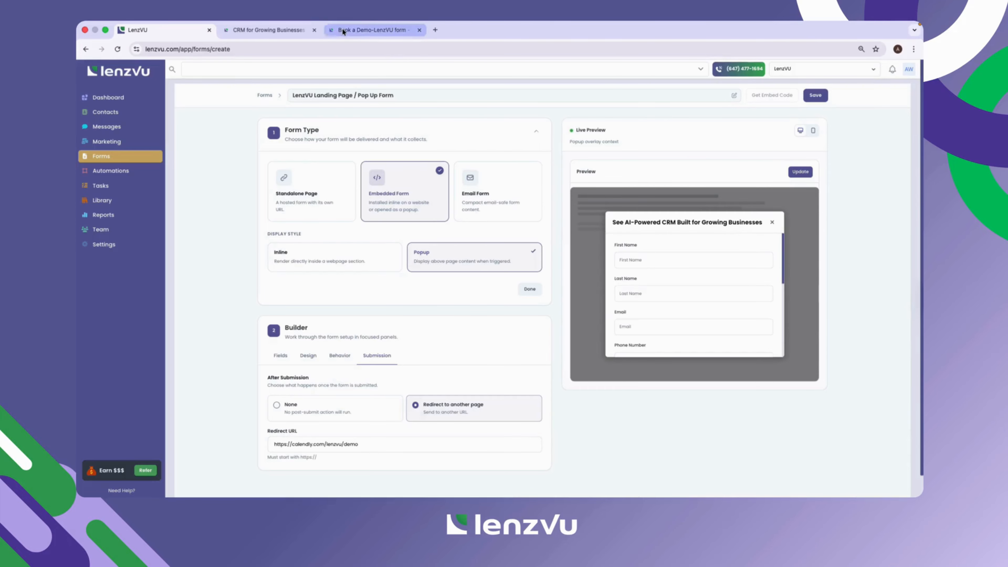
- Compare the popup form on the CRM for Growing Businesses page with the inline form on the Book a Demo page, and return to the form builder
left_click(283, 28)
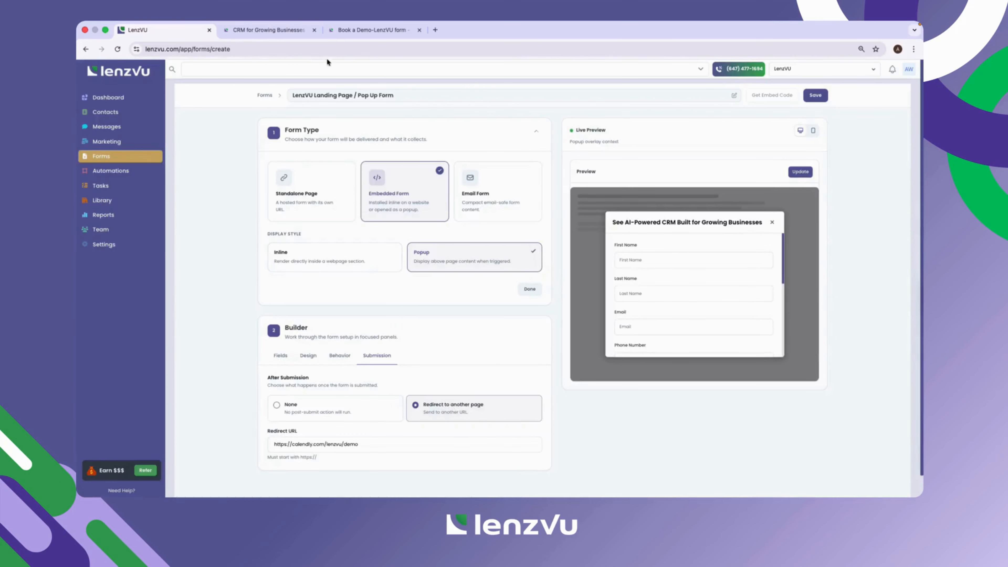
left_click(337, 30)
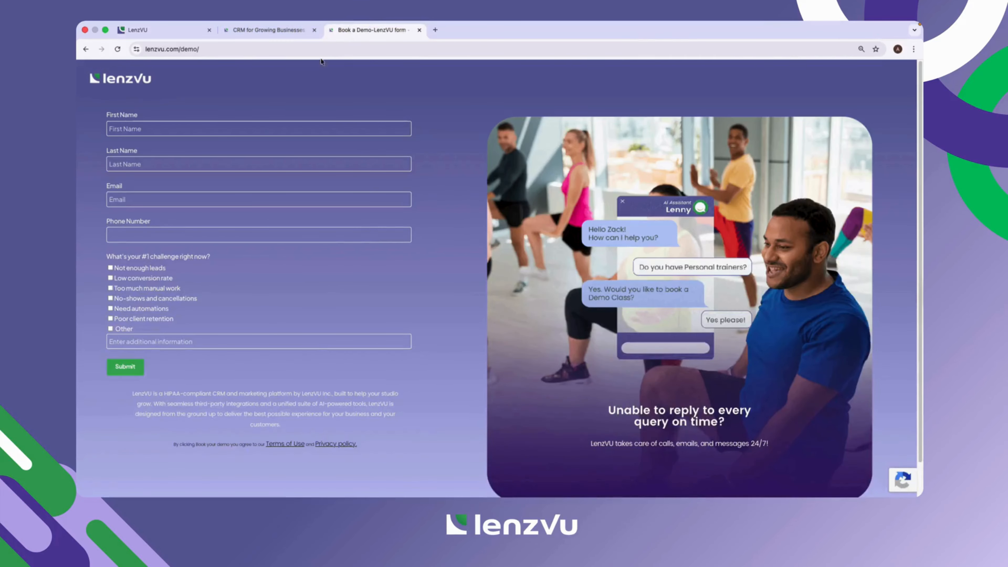
left_click(260, 30)
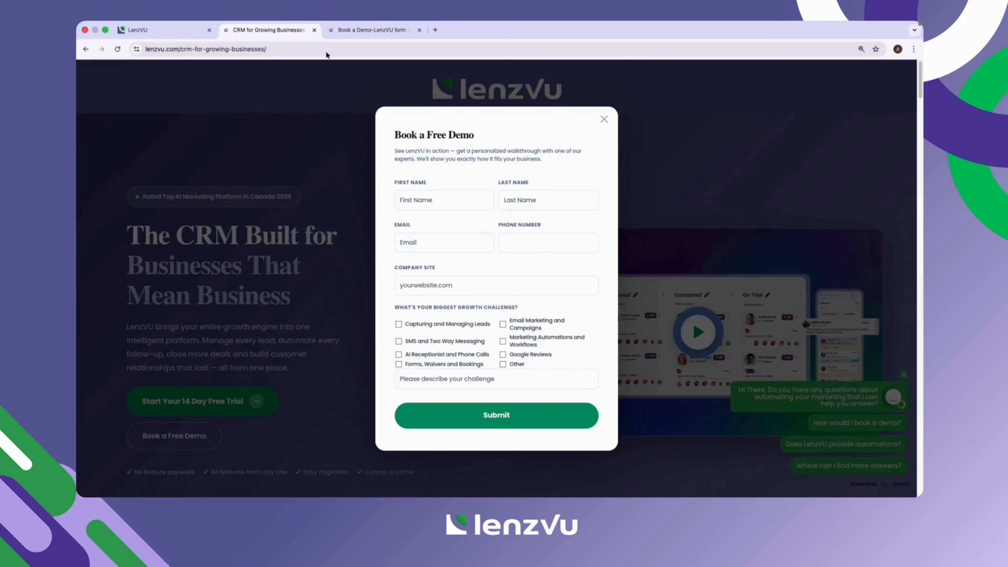
left_click(346, 29)
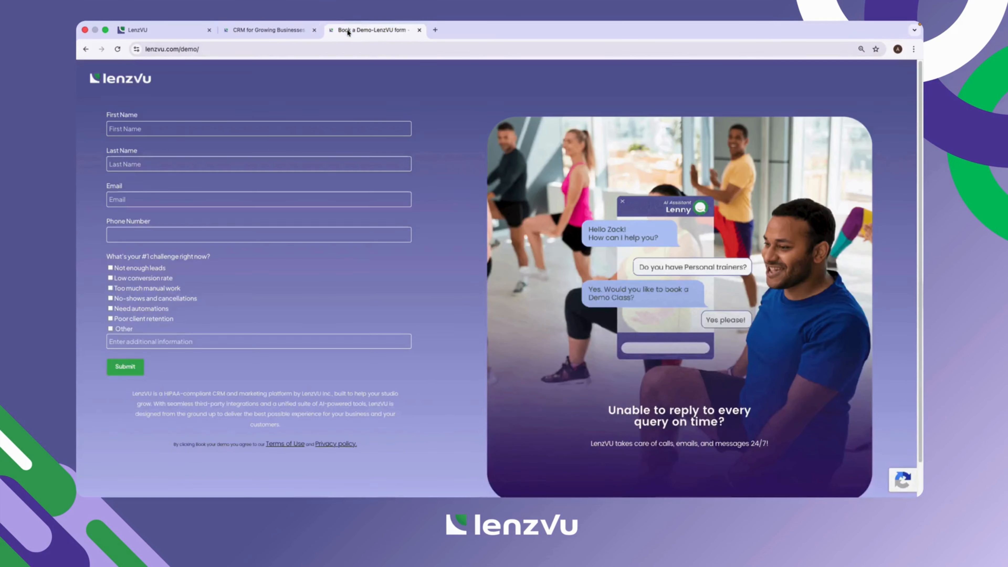
left_click(142, 34)
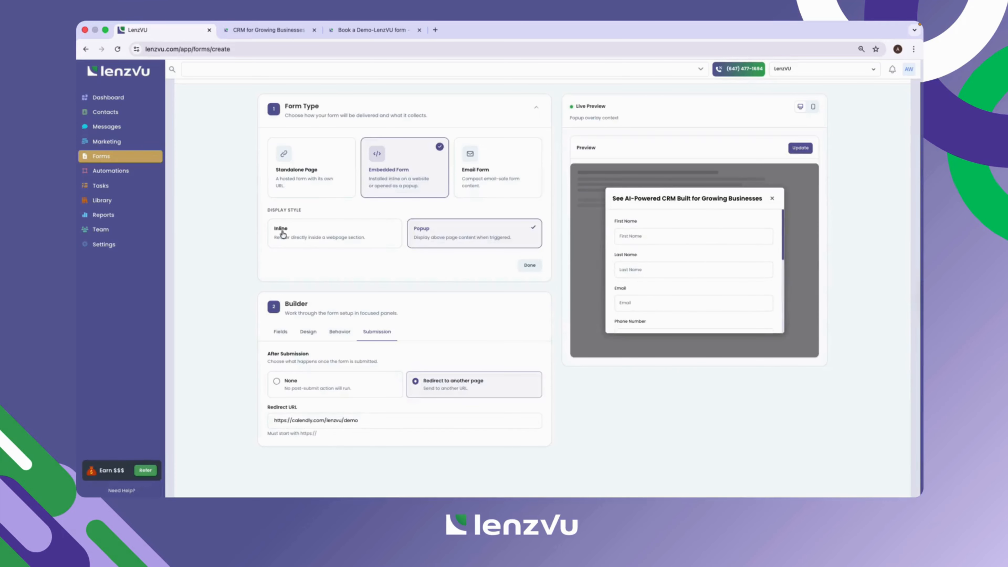
- Start a new automation with LenzVu Form Submit as the real-time entrance event, limited to LenzVU Pop Up Form
left_click(130, 169)
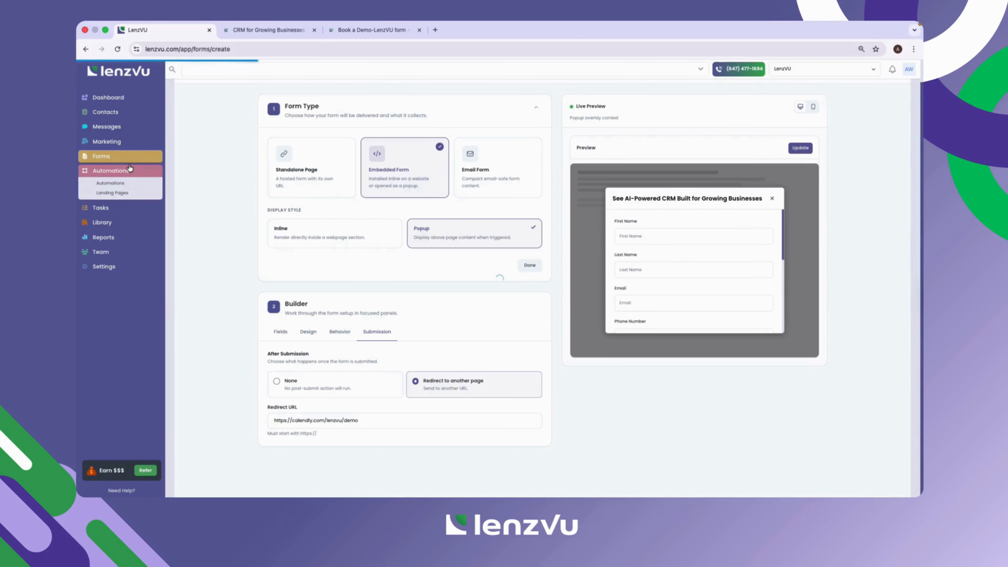
left_click(884, 87)
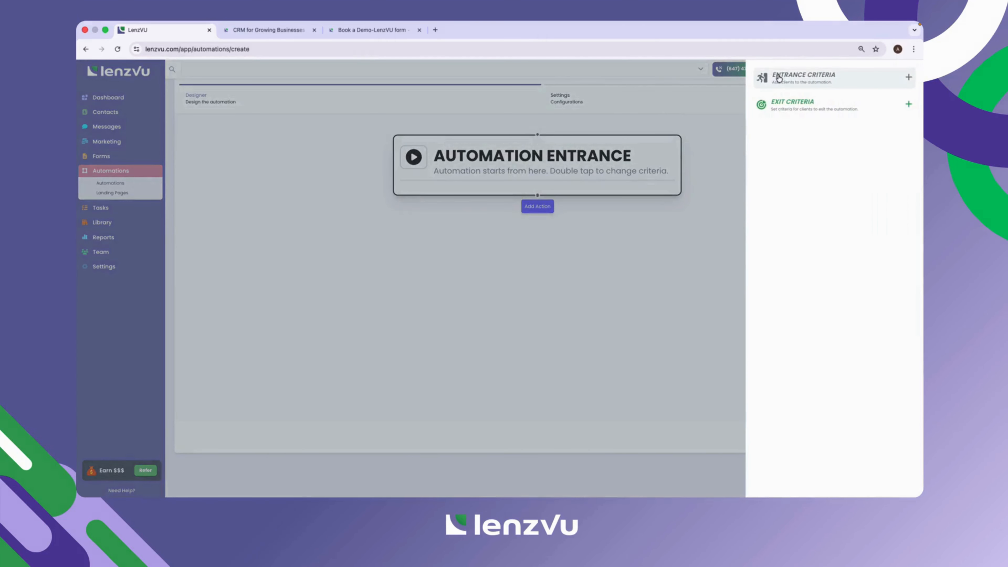
left_click(806, 145)
left_click(811, 150)
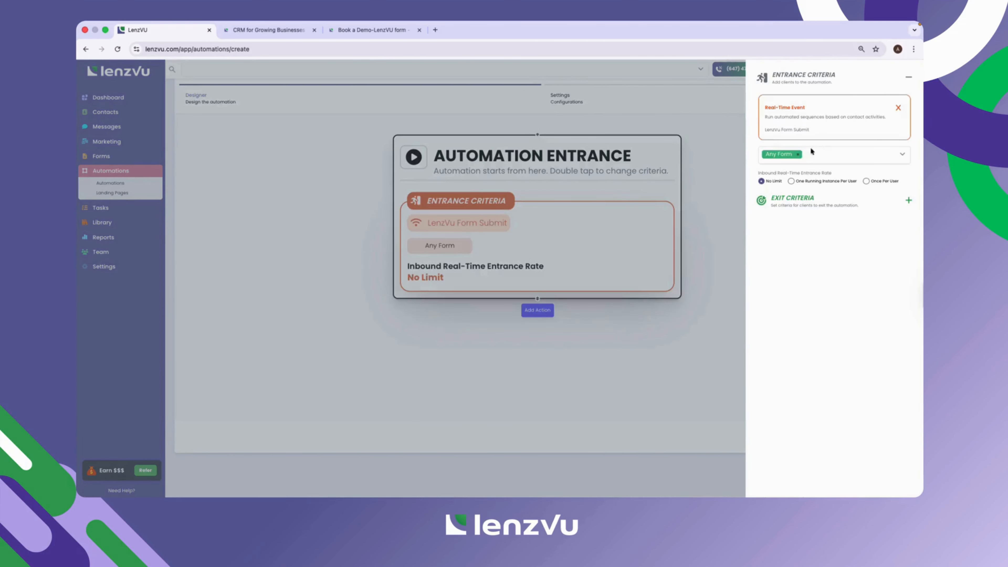
left_click(822, 157)
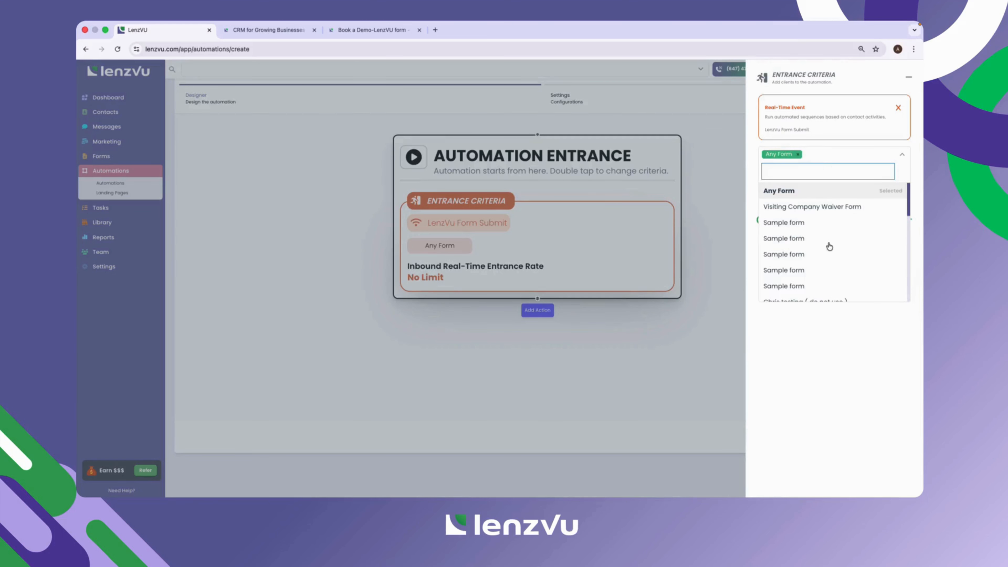
scroll(767, 254, "down", 5)
left_click(778, 268)
- Add a Mindbody Purchase Made exit criterion for any purchase during the automation
left_click(909, 200)
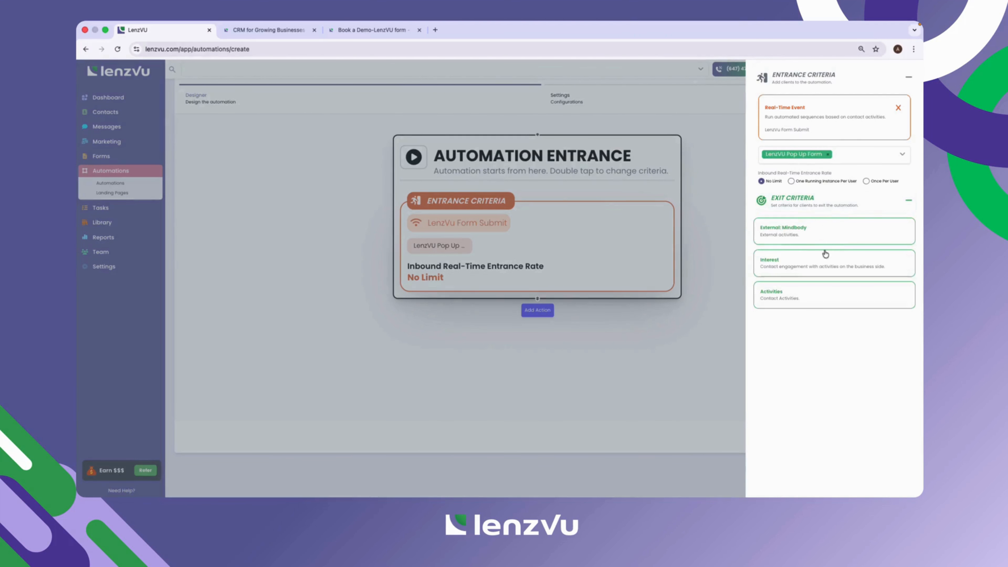
left_click(825, 243)
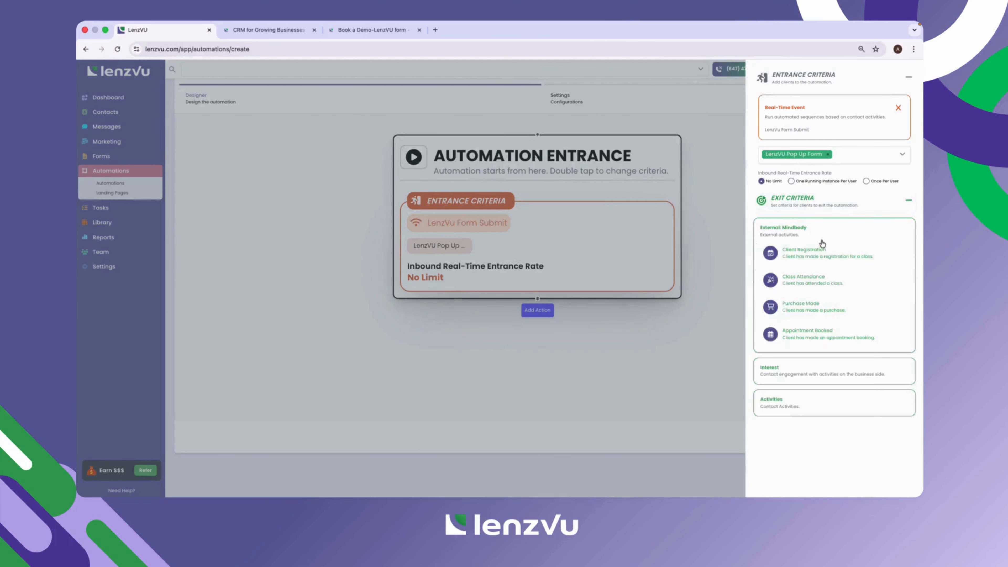
left_click(820, 309)
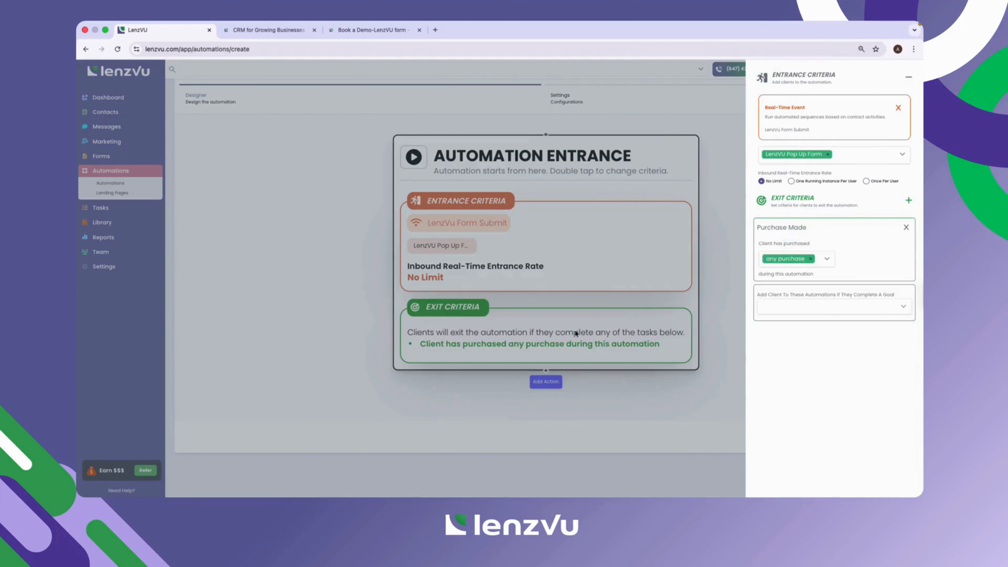
left_click(620, 345)
- Add a Send an Email action to the automation and place it below the entrance block
left_click_drag(551, 140, 546, 131)
scroll(551, 201, "down", 5)
left_click_drag(552, 182, 537, 145)
left_click(532, 245)
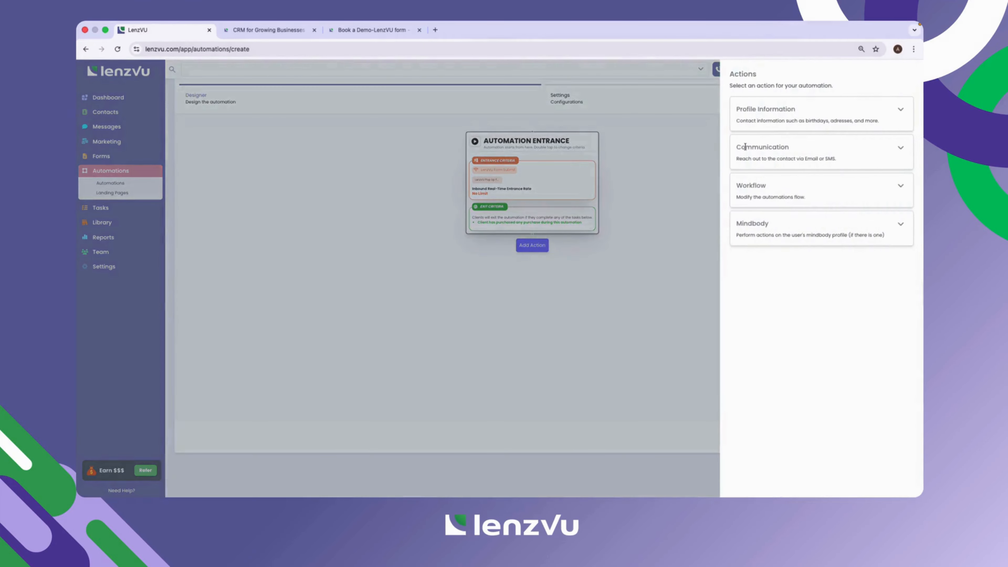
left_click(745, 147)
left_click(773, 174)
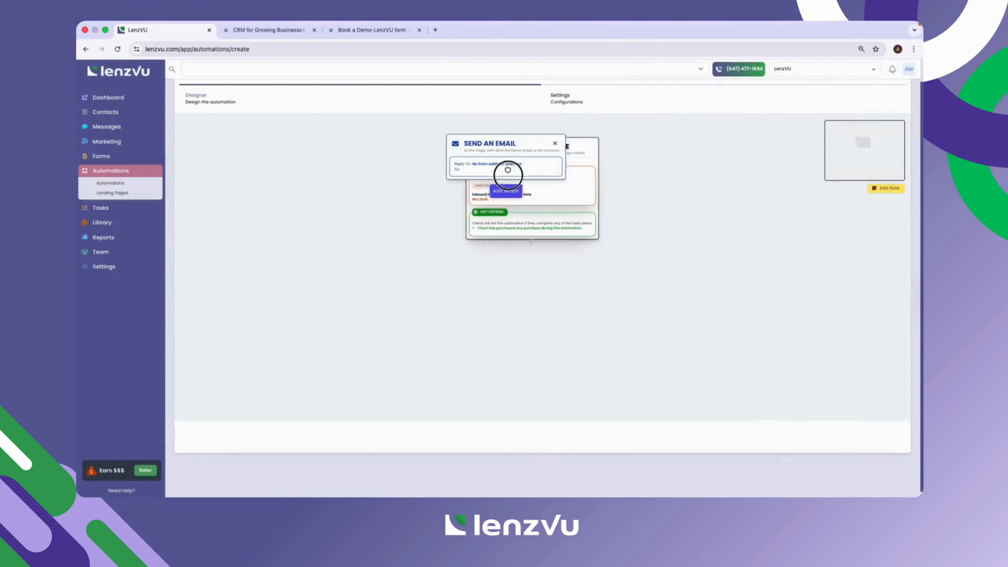
left_click_drag(507, 170, 563, 262)
scroll(542, 277, "down", 3)
- Add a Send a Message action and position it below the Send an Email block
left_click(545, 278)
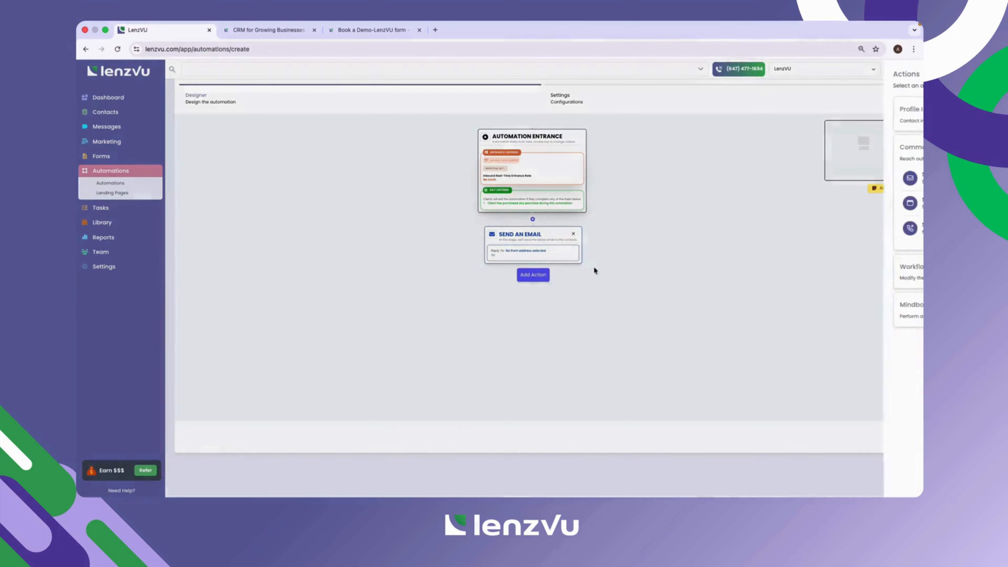
left_click(780, 204)
left_click_drag(560, 320, 555, 291)
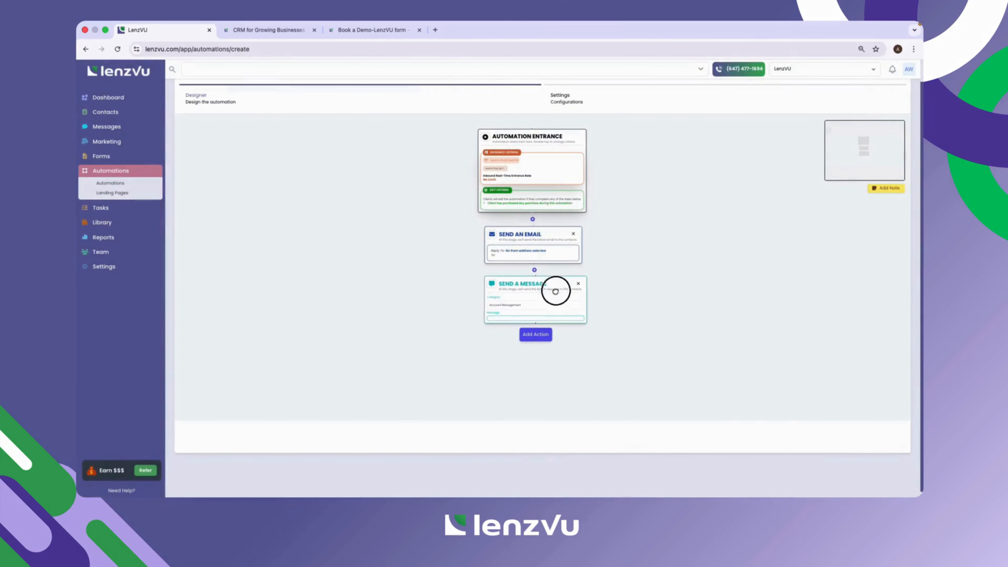
left_click_drag(555, 291, 555, 288)
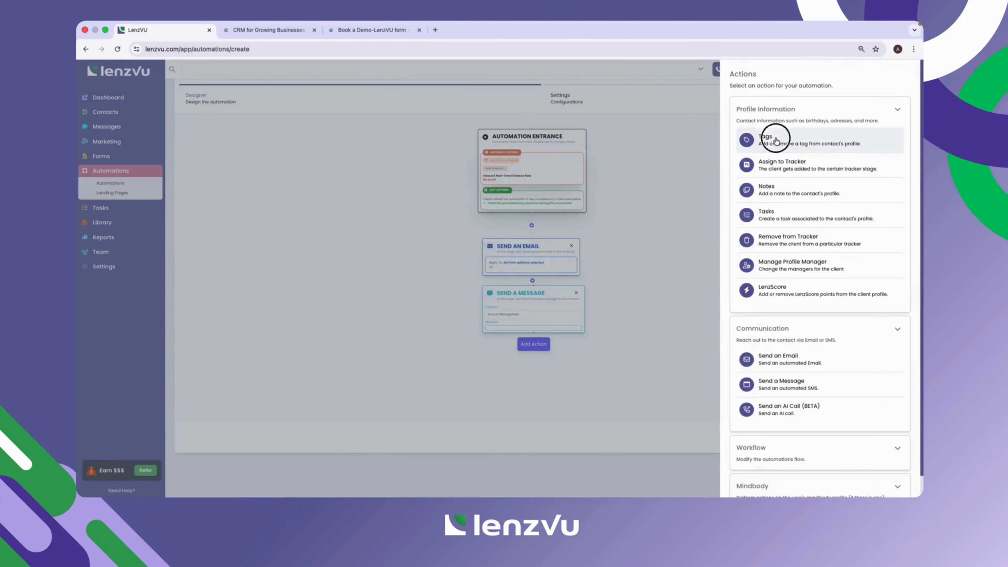
- Insert a Tags action between the automation entrance and the Send an Email block
left_click(775, 139)
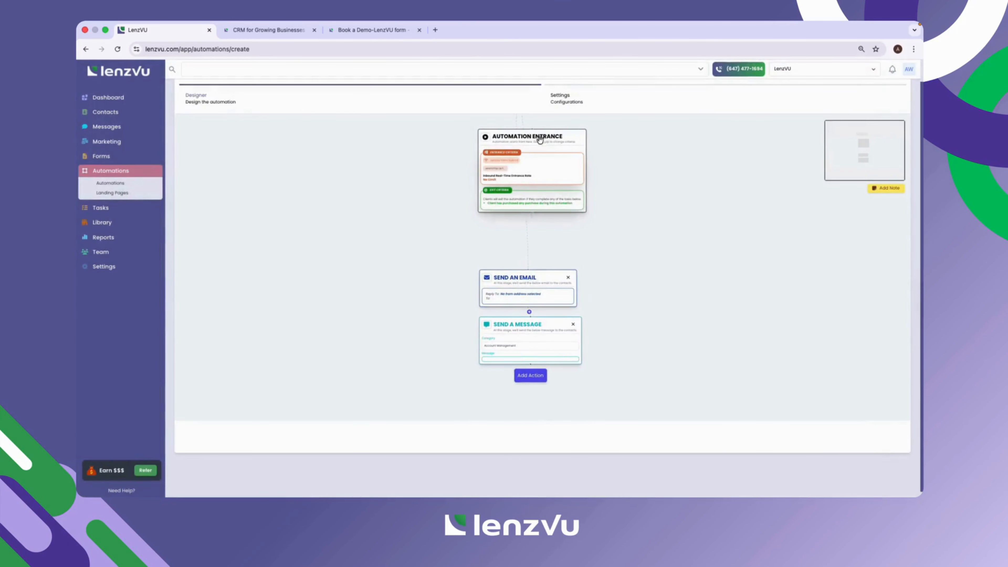
left_click_drag(511, 155, 540, 333)
left_click_drag(540, 290, 517, 194)
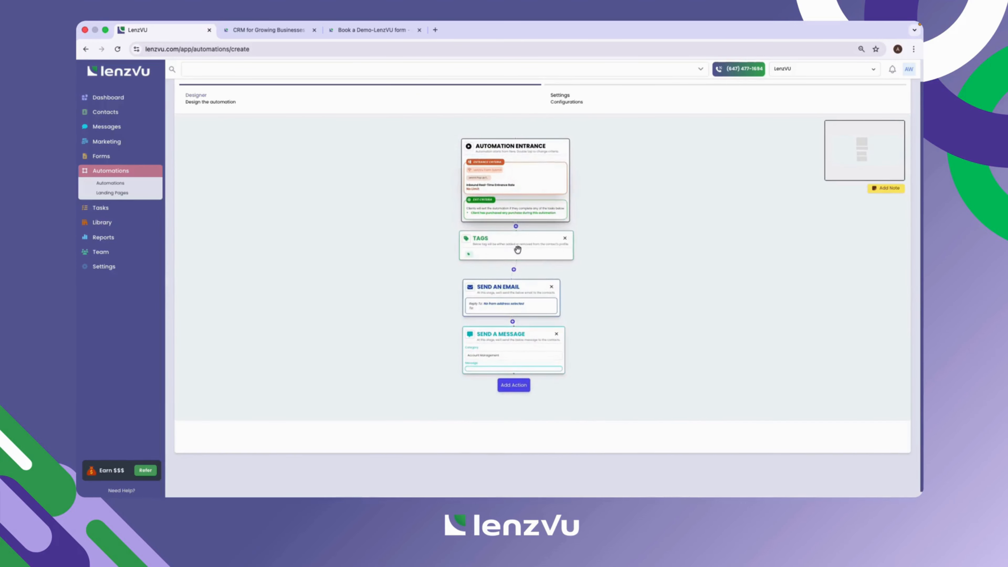
- Assign the "Your competitors already figured this out." template to the Send an Email action and save it
left_click(598, 282)
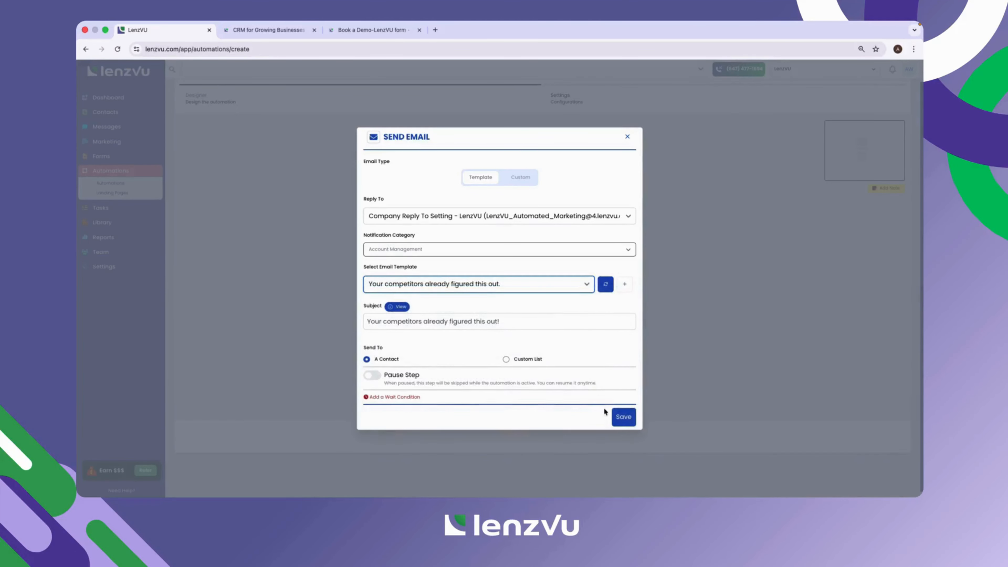
left_click(621, 416)
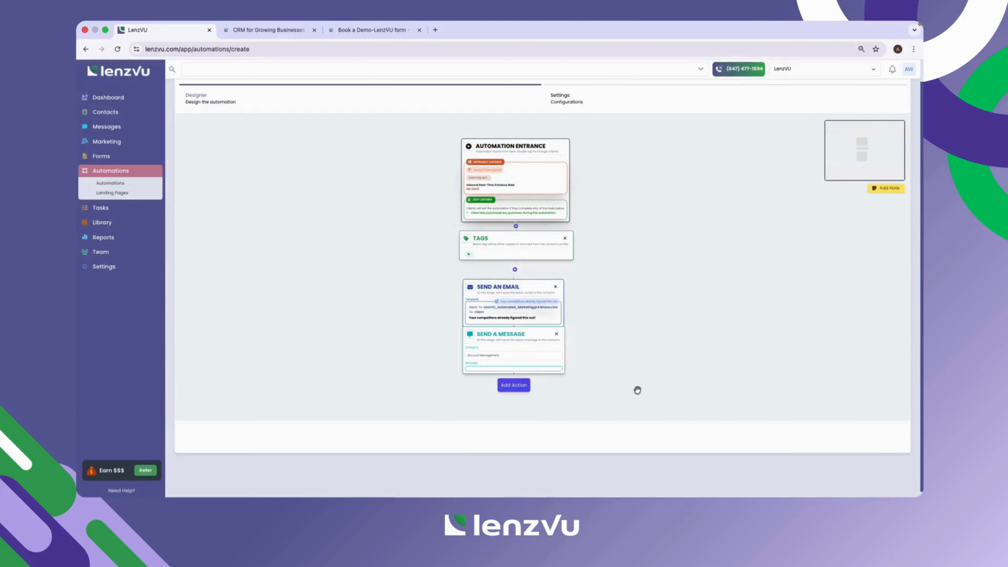
- Add an Exact Time wait condition of 5 minutes to the Send an Email action and save it
left_click(518, 289)
left_click(398, 397)
left_click(787, 150)
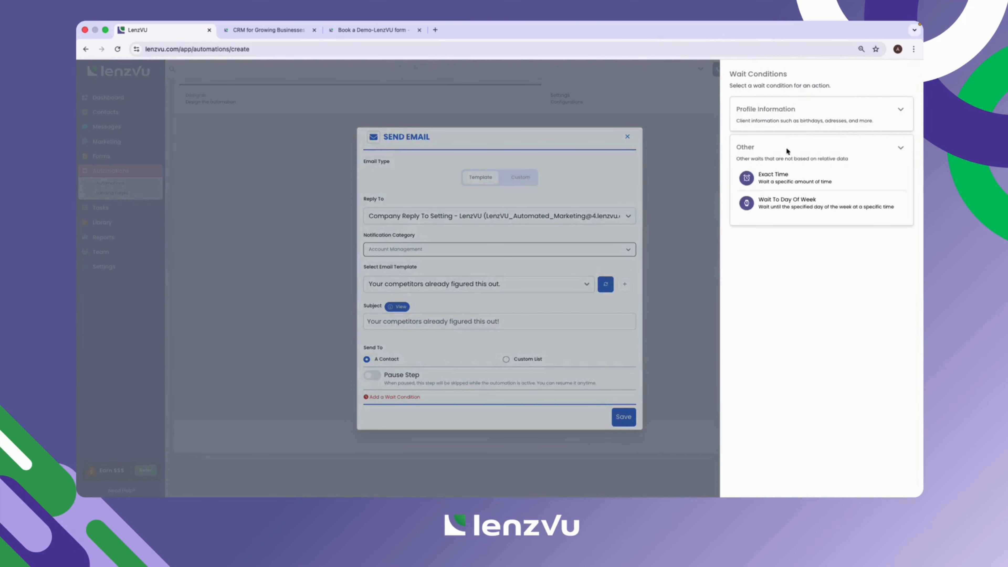
left_click(778, 179)
left_click(417, 418)
left_click(383, 419)
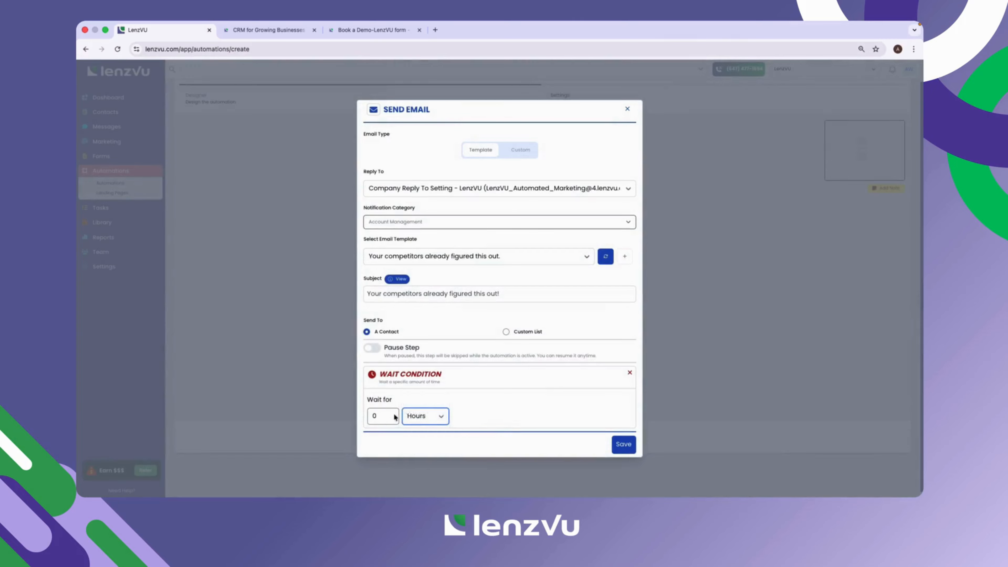
left_click(412, 415)
left_click(414, 405)
left_click(383, 411)
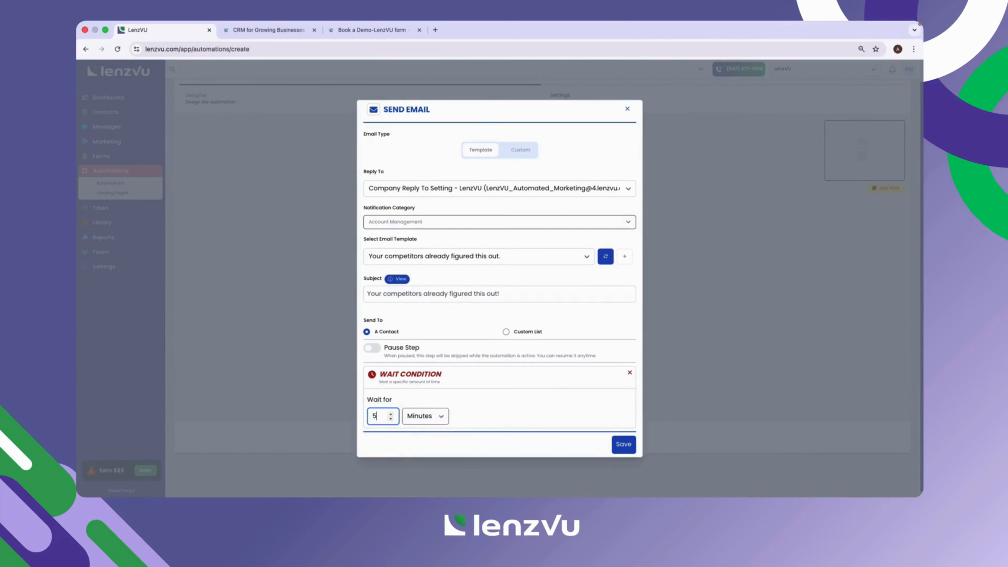
left_click(623, 444)
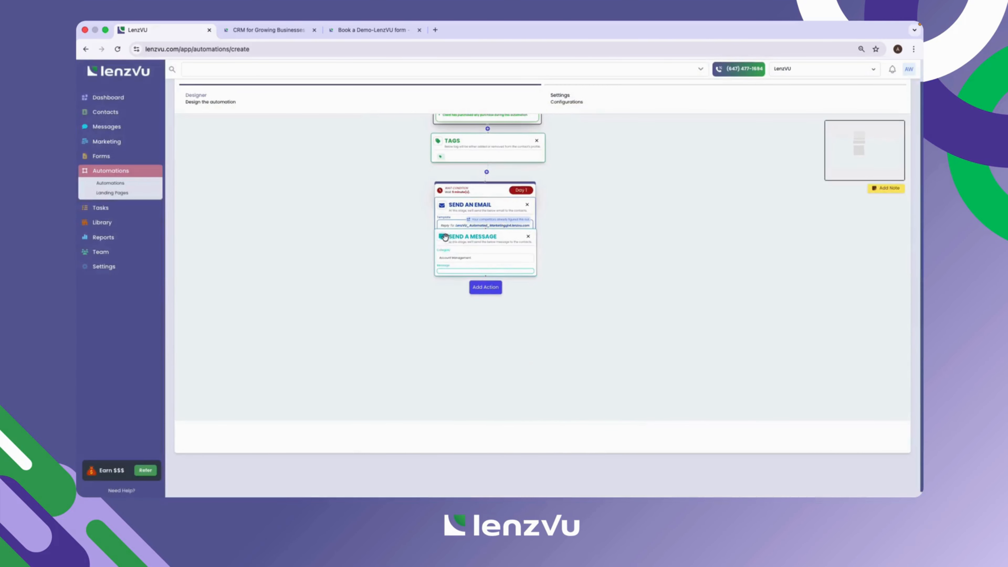
- Switch the Send a Message action to the "New Promotional Offer" saved message template and save it
left_click(446, 264)
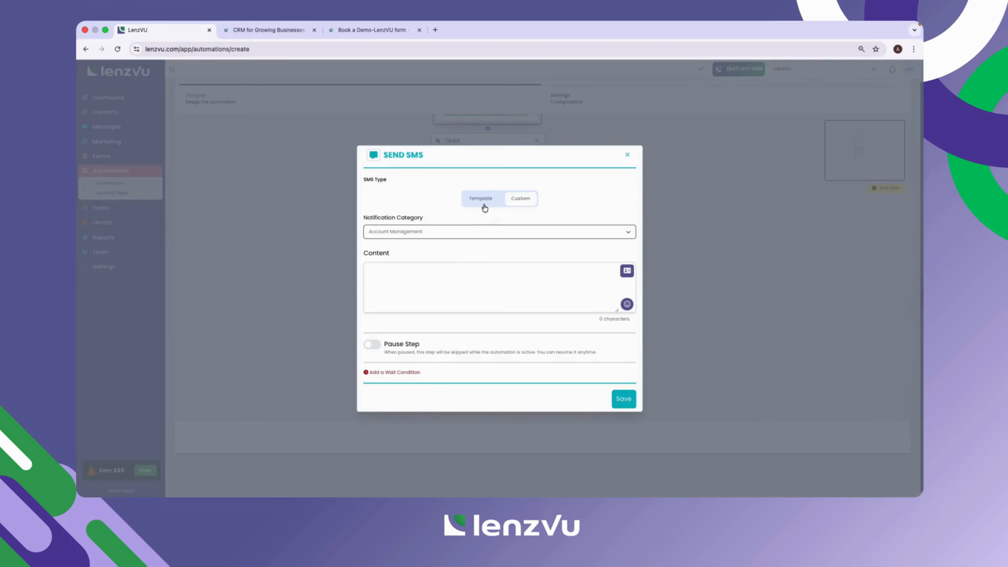
left_click(484, 207)
left_click(623, 385)
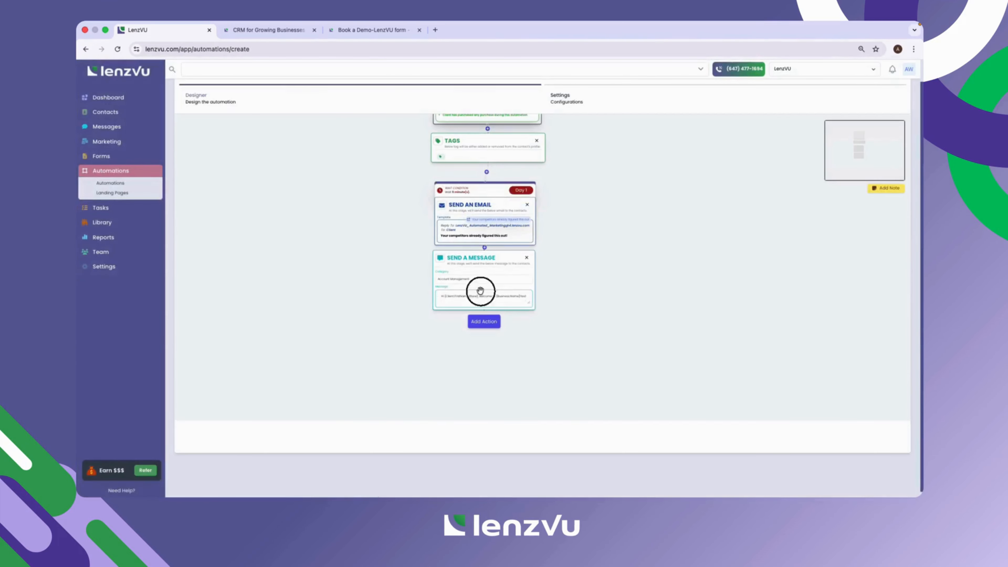
- Give the Send a Message action an Exact Time wait condition of 5 minutes and save it
left_click(479, 290)
left_click(395, 360)
left_click(784, 178)
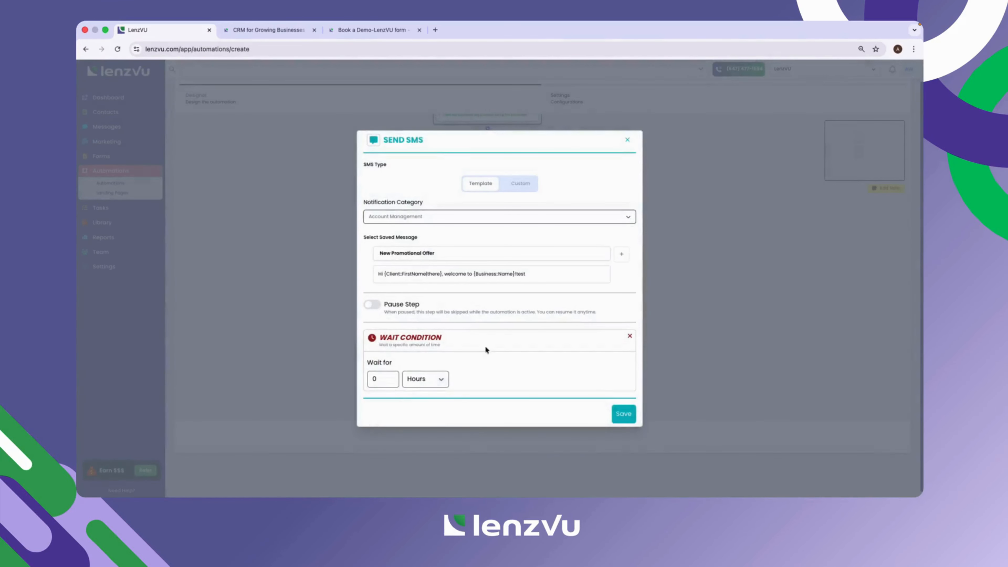
left_click(414, 387)
left_click(423, 375)
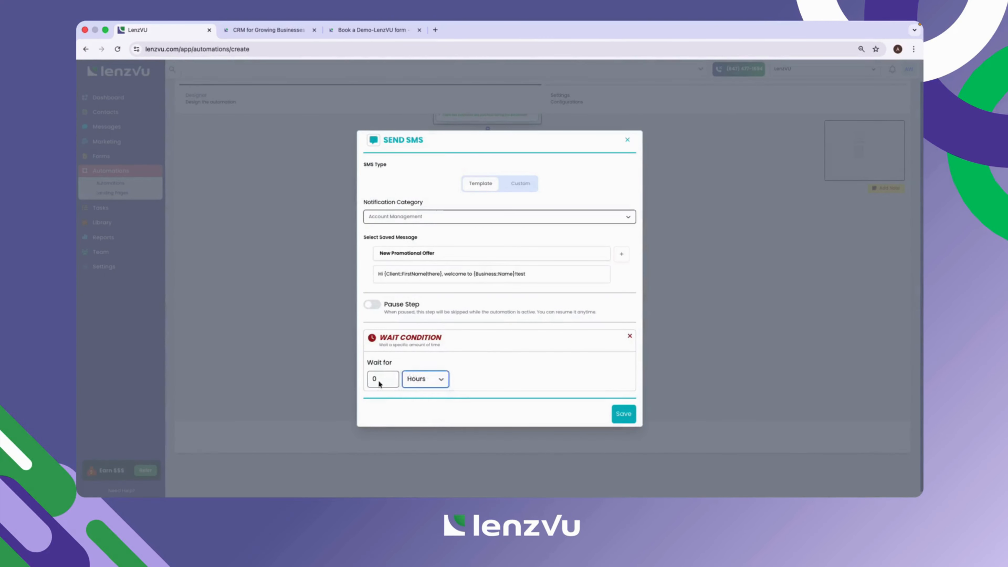
left_click(378, 380)
left_click(623, 414)
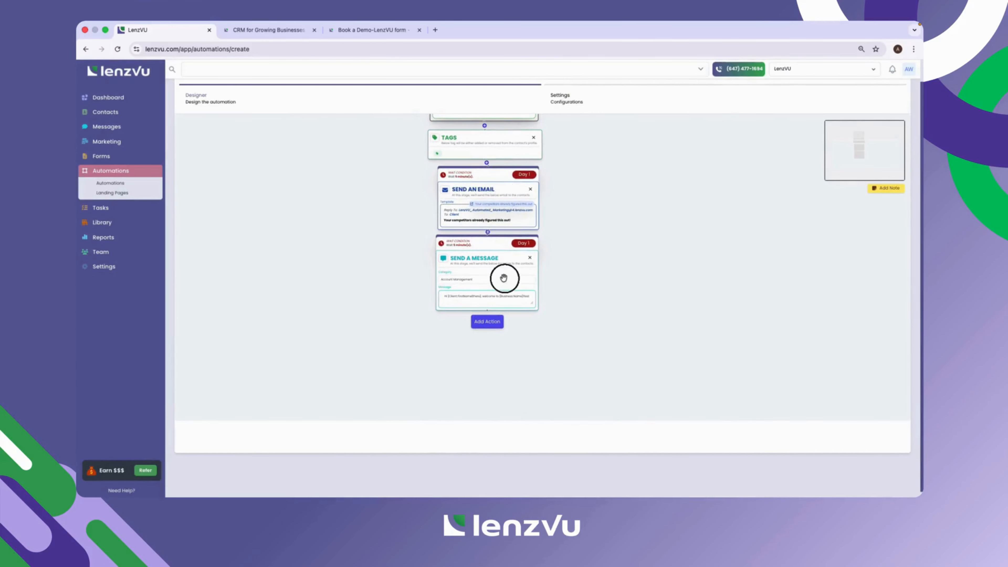
- Add a second Send an Email action and place it below the Send a Message block
left_click(483, 320)
left_click(778, 358)
left_click_drag(518, 309, 516, 340)
left_click(515, 340)
- Add an Exact Time wait condition of 2 days to the second Send an Email action
left_click(479, 350)
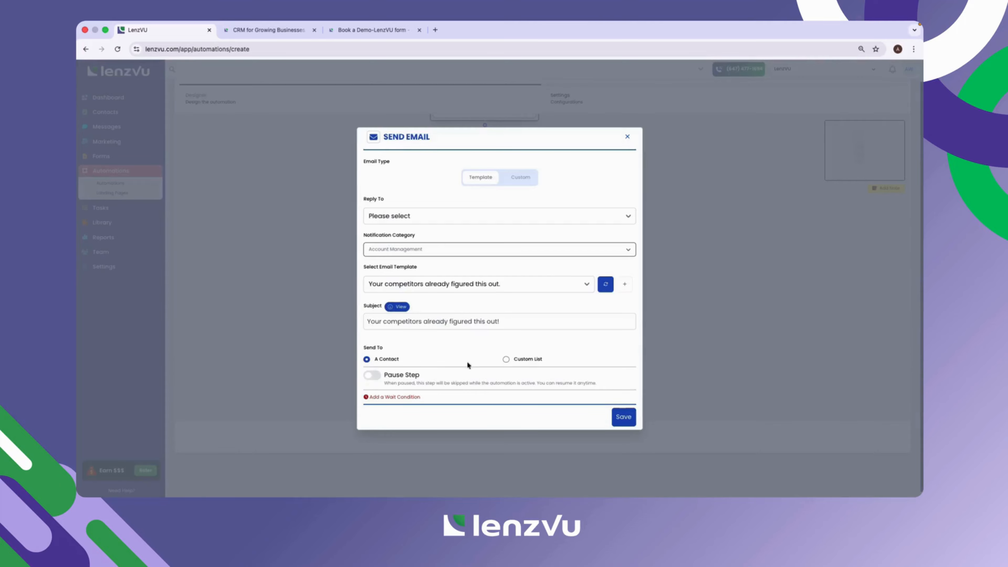
left_click(395, 397)
left_click(752, 180)
left_click(444, 416)
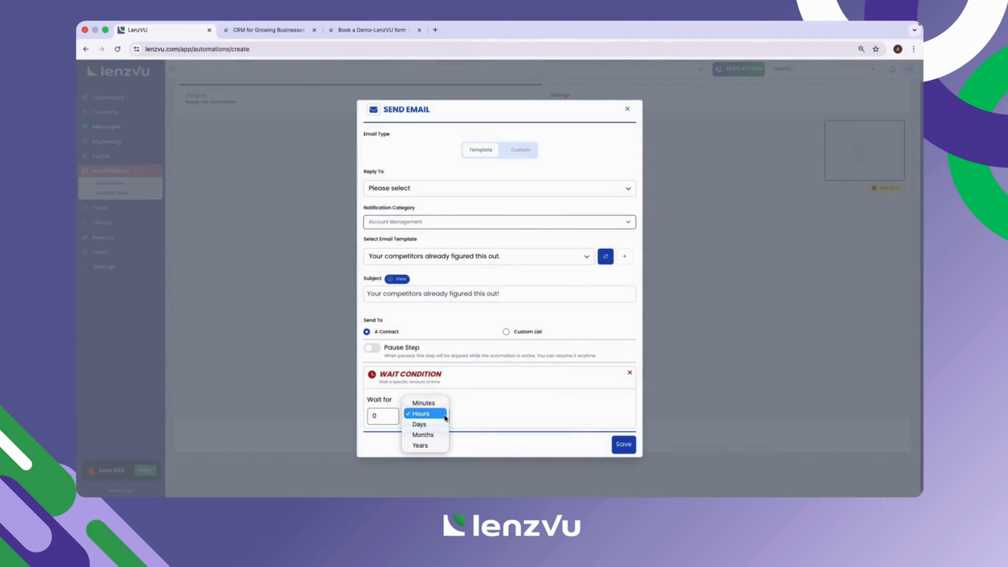
left_click(419, 424)
left_click(379, 417)
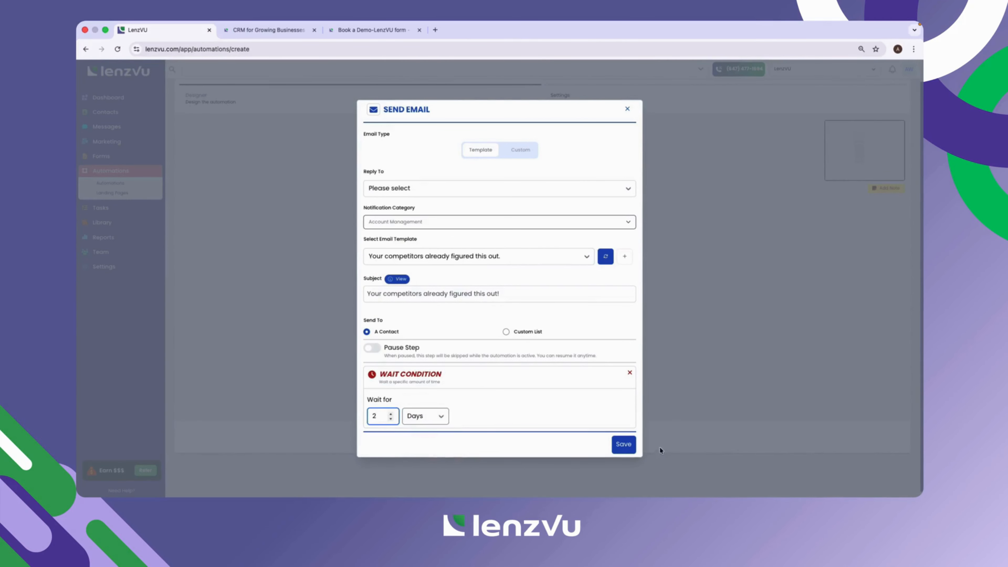
- Set the second email's reply-to to Company Reply To Setting, choose the "LenzVU Pop Up Email 5 - You can't improve what you can't see." template and save
left_click(580, 194)
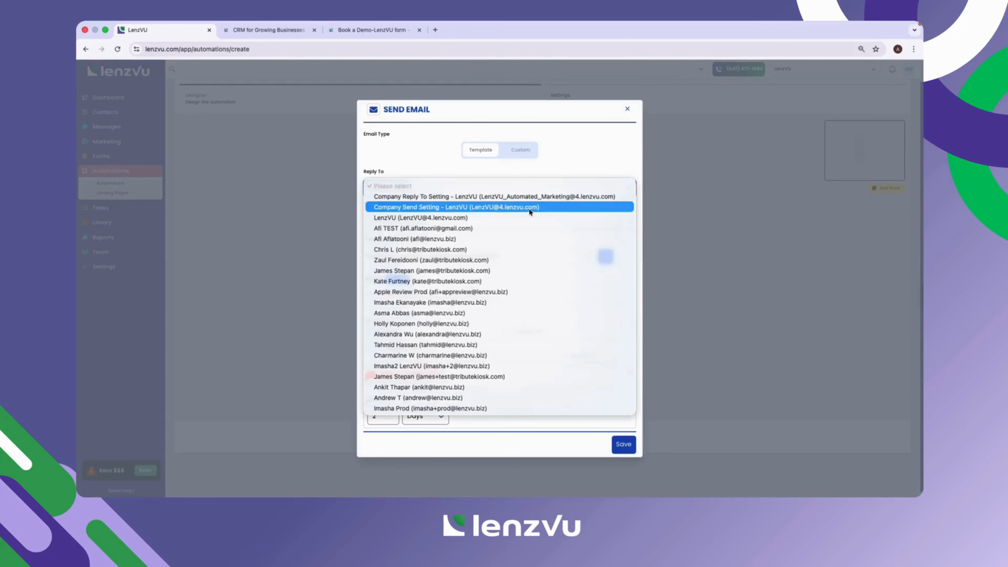
left_click(496, 205)
left_click(605, 257)
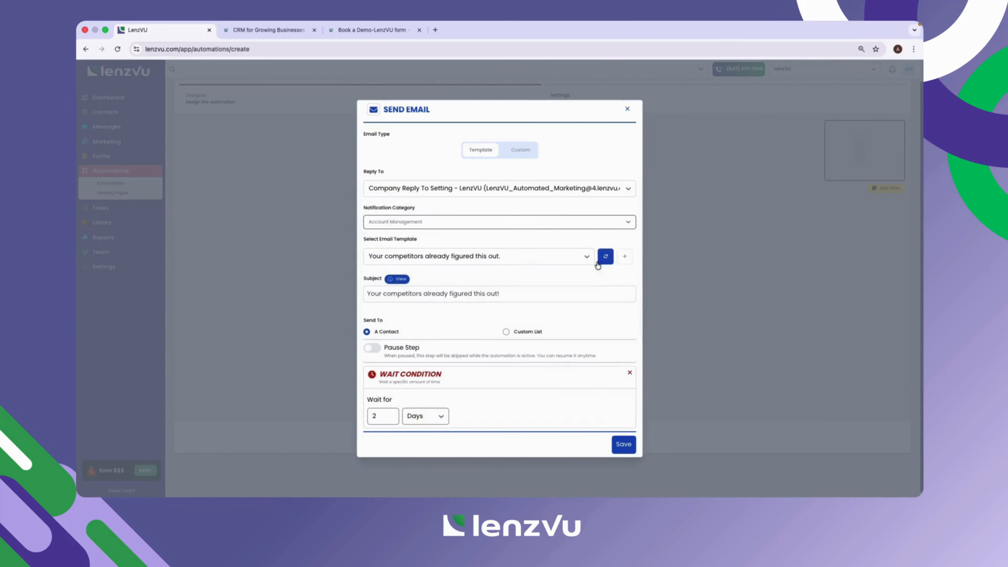
left_click(586, 256)
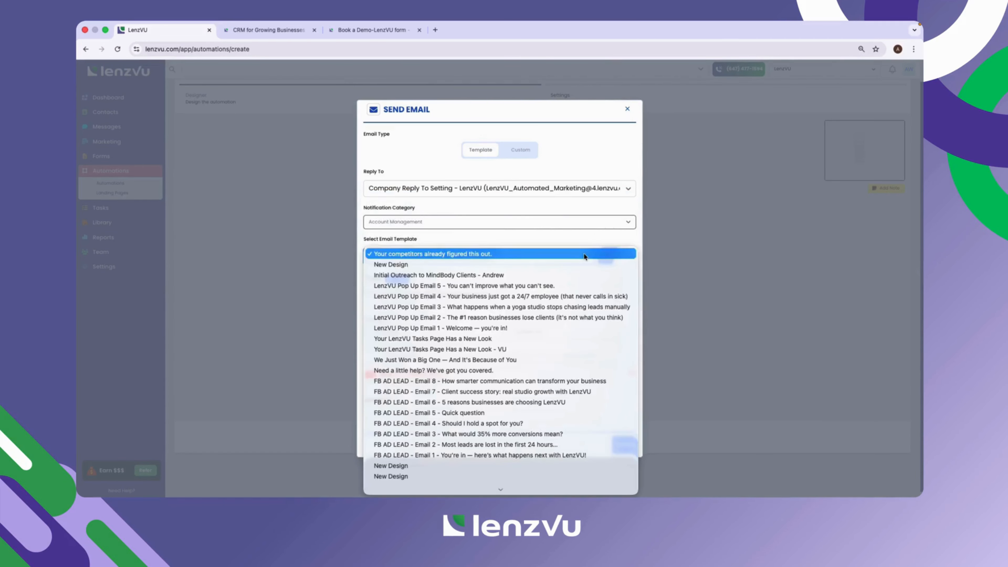
left_click(547, 285)
left_click(623, 444)
- Add a second Send a Message action below the second email, switch it to a saved message template and save it
scroll(635, 317, "down", 3)
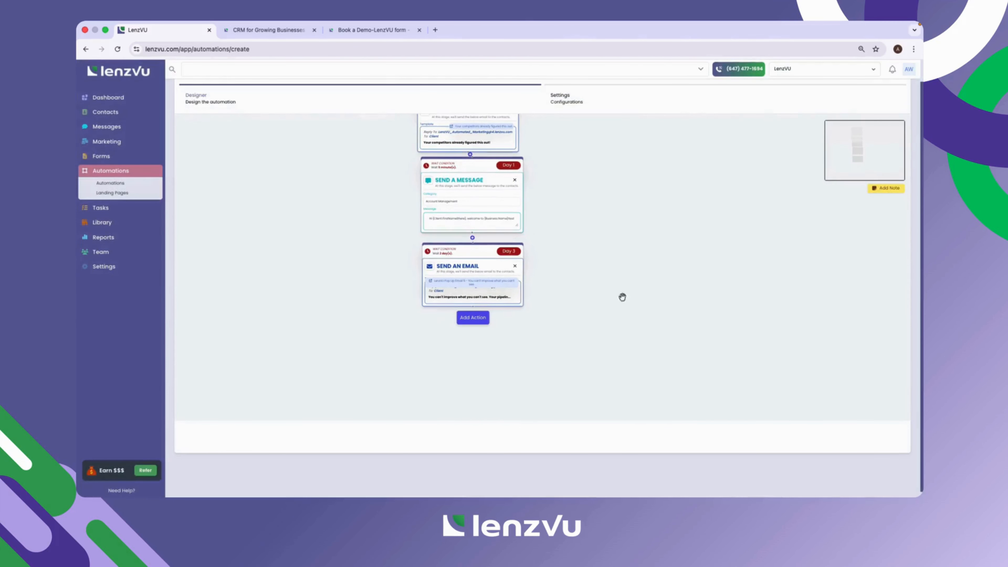
left_click(474, 320)
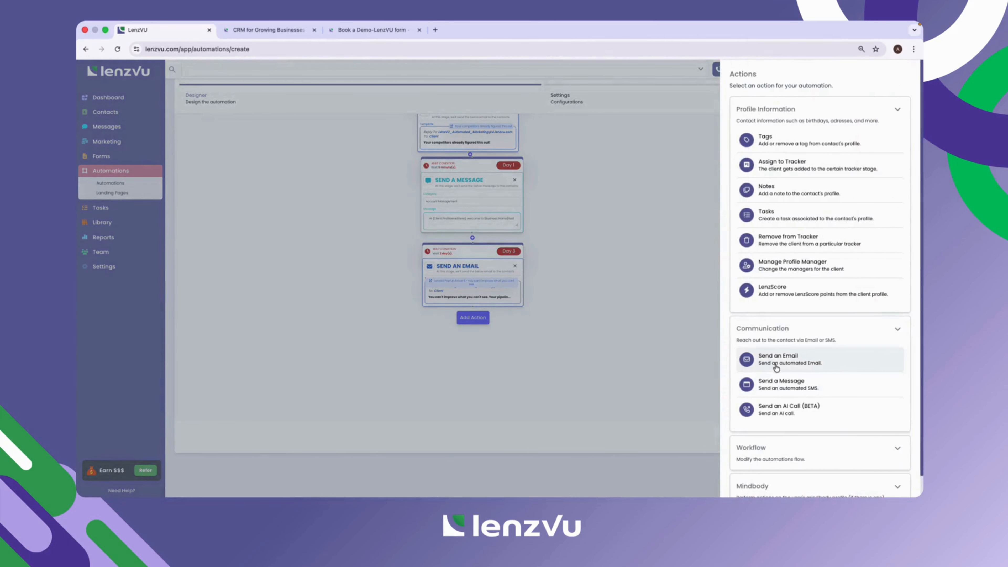
left_click(780, 383)
left_click(456, 319)
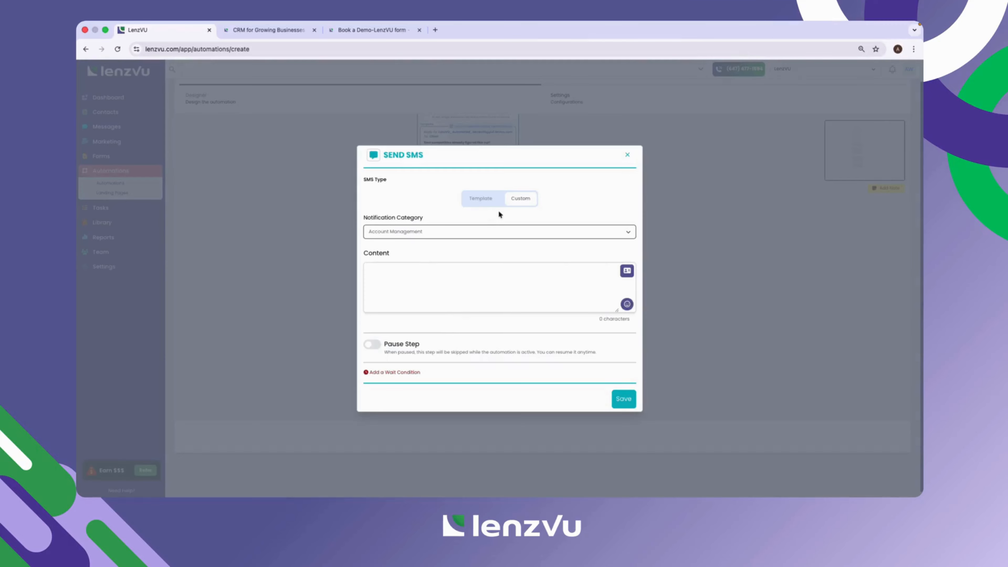
left_click(495, 199)
left_click(621, 388)
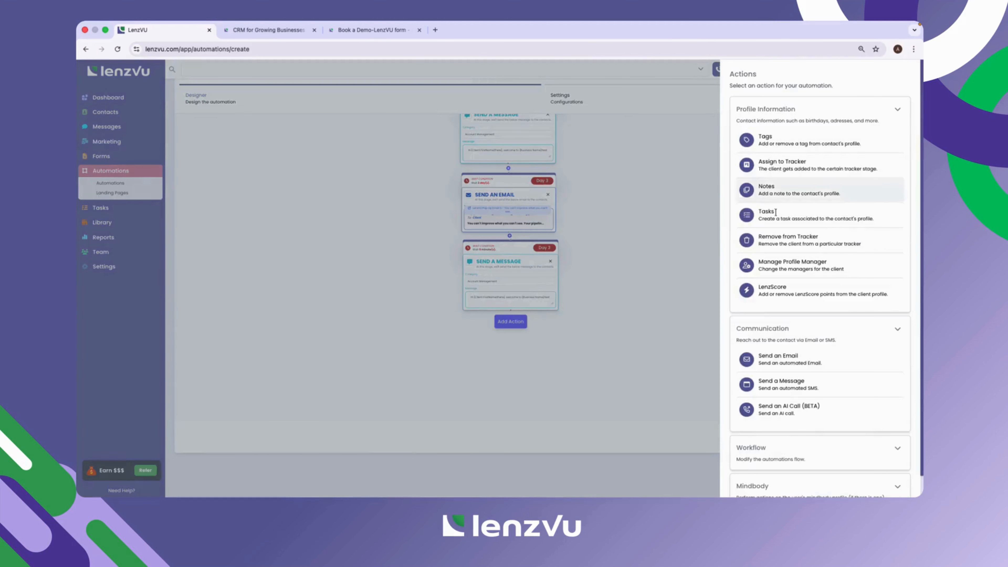
- Add a third Send an Email action and a third Send a Message action at the end of the flow
left_click(768, 359)
left_click(507, 364)
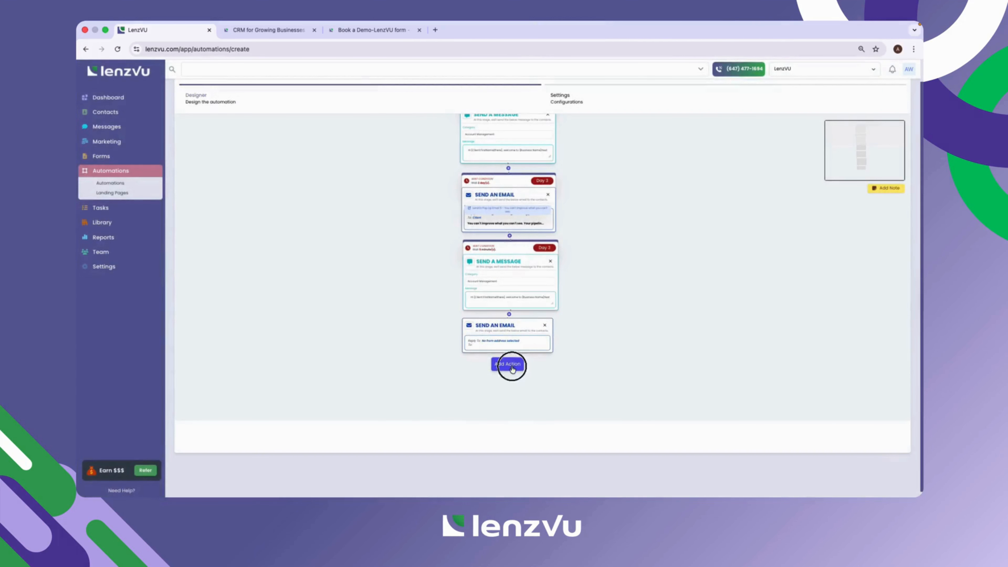
left_click(767, 384)
left_click_drag(524, 395, 526, 377)
- Review the whole automation flow from its last action back up to the Automation Entrance block
scroll(704, 256, "down", 5)
left_click_drag(677, 197, 626, 268)
scroll(630, 277, "up", 2)
left_click_drag(615, 215, 653, 277)
scroll(618, 248, "up", 3)
scroll(612, 263, "up", 2)
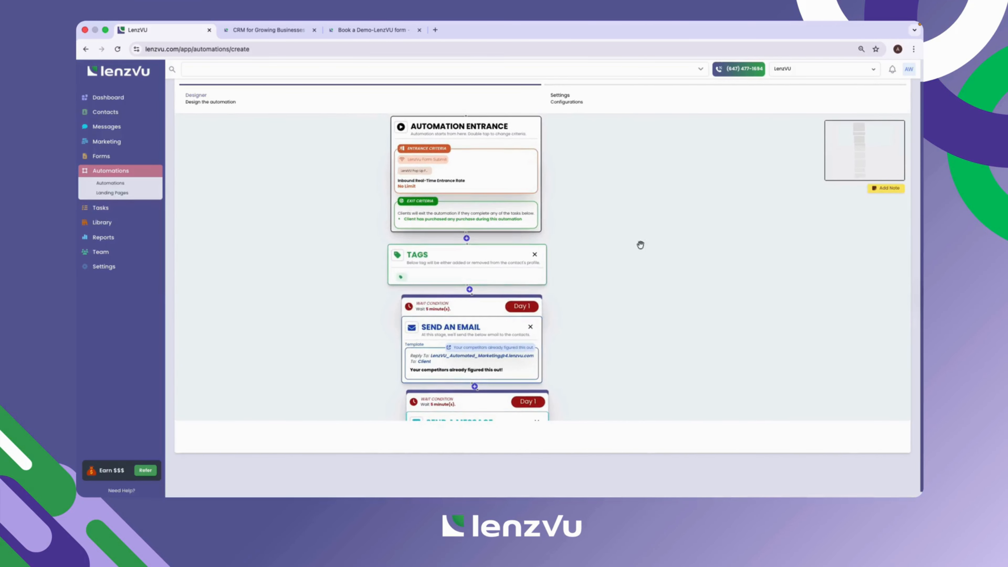
left_click_drag(635, 201, 681, 224)
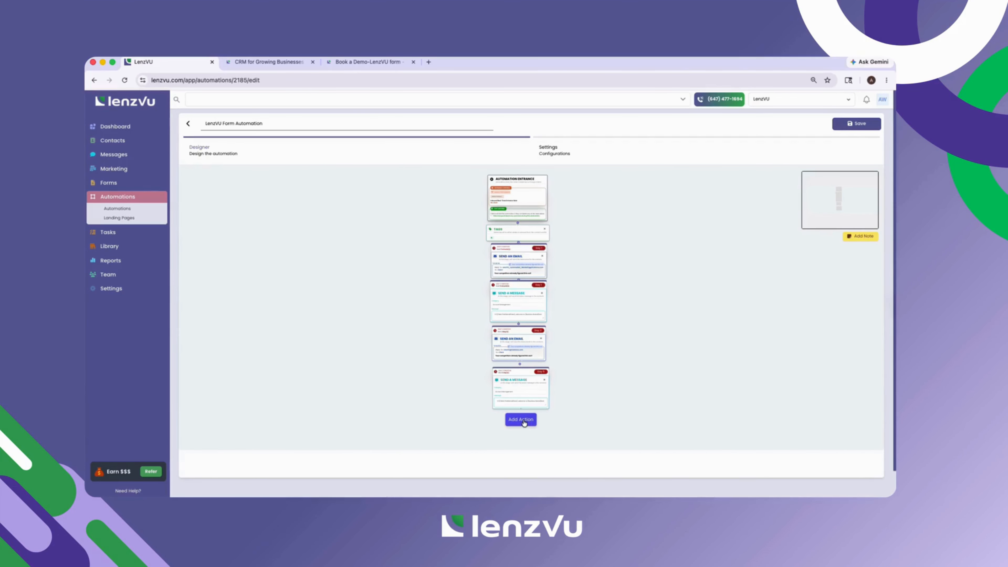
- Add a Tasks action after the last Send a Message block, titled "Internal Notification" and assigned to a team member
left_click(520, 419)
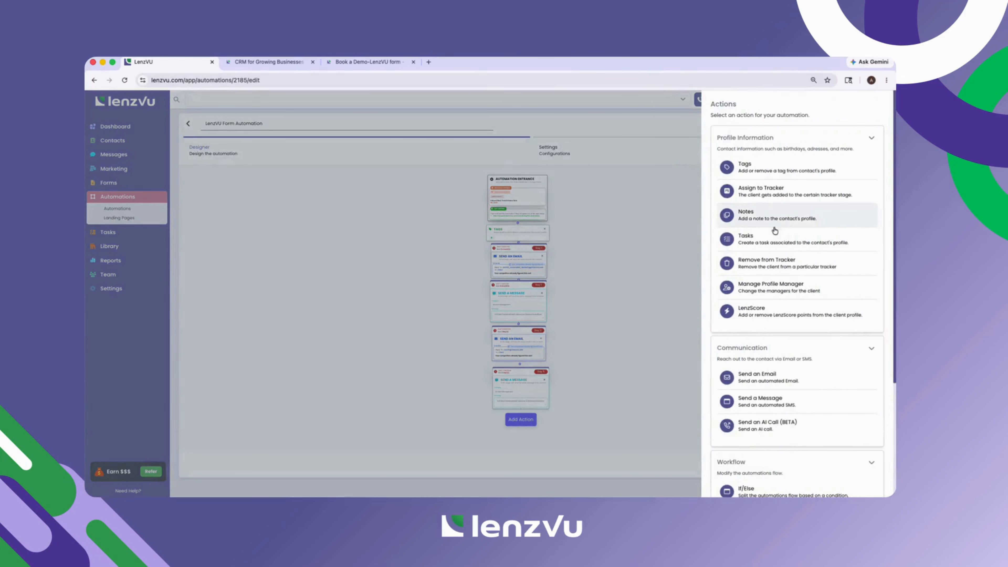
left_click(768, 238)
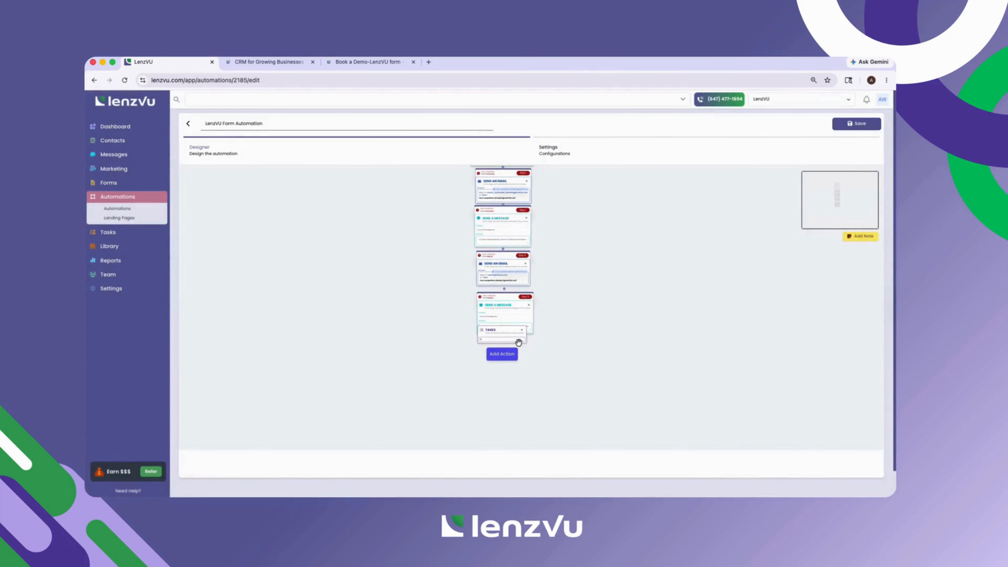
left_click(516, 351)
left_click(418, 187)
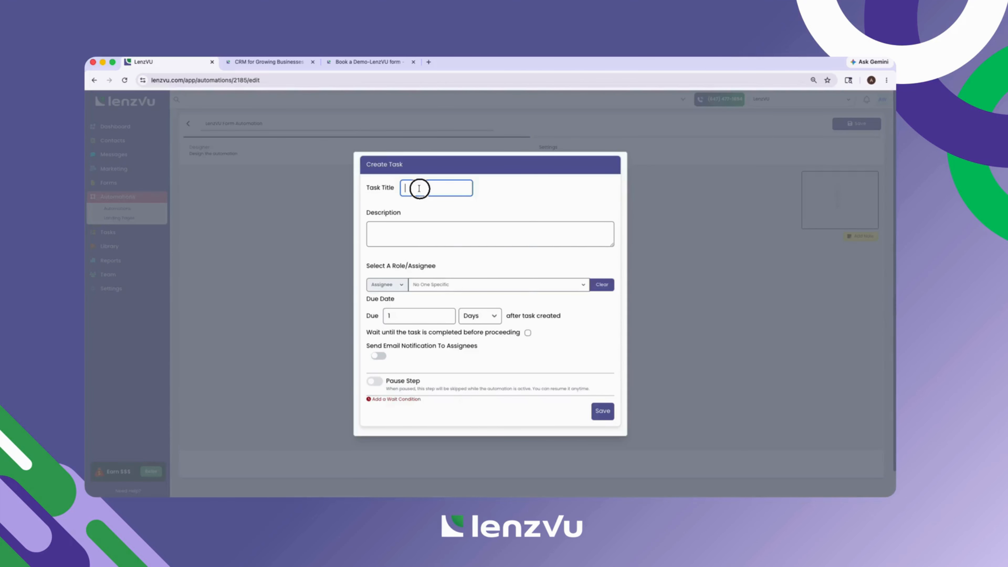
left_click(469, 210)
left_click(458, 286)
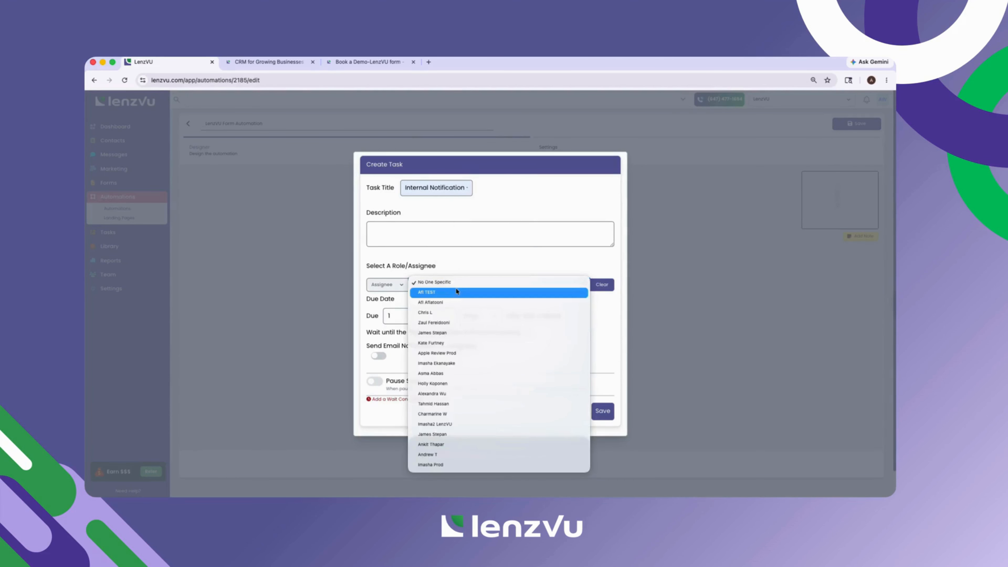
left_click(453, 303)
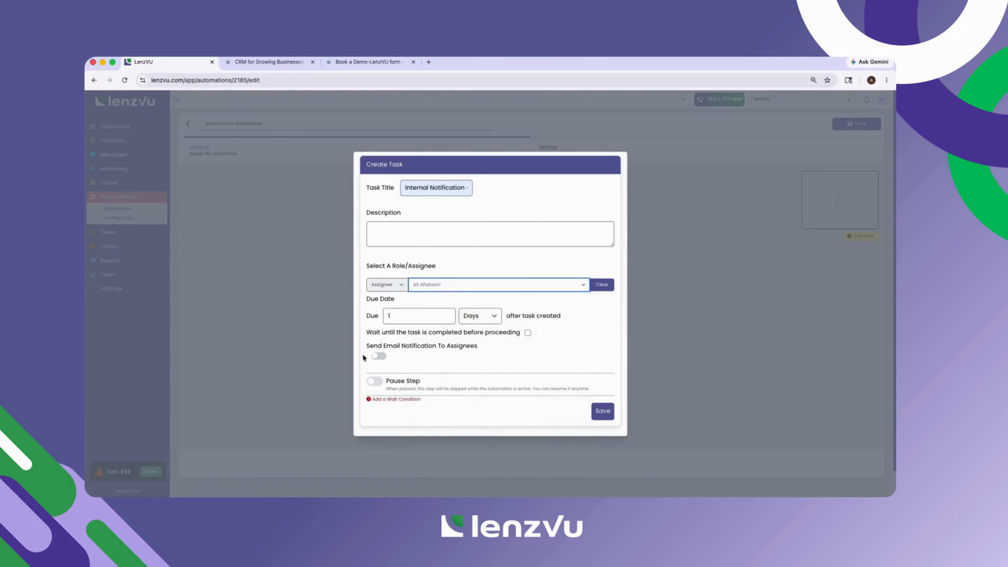
left_click(612, 413)
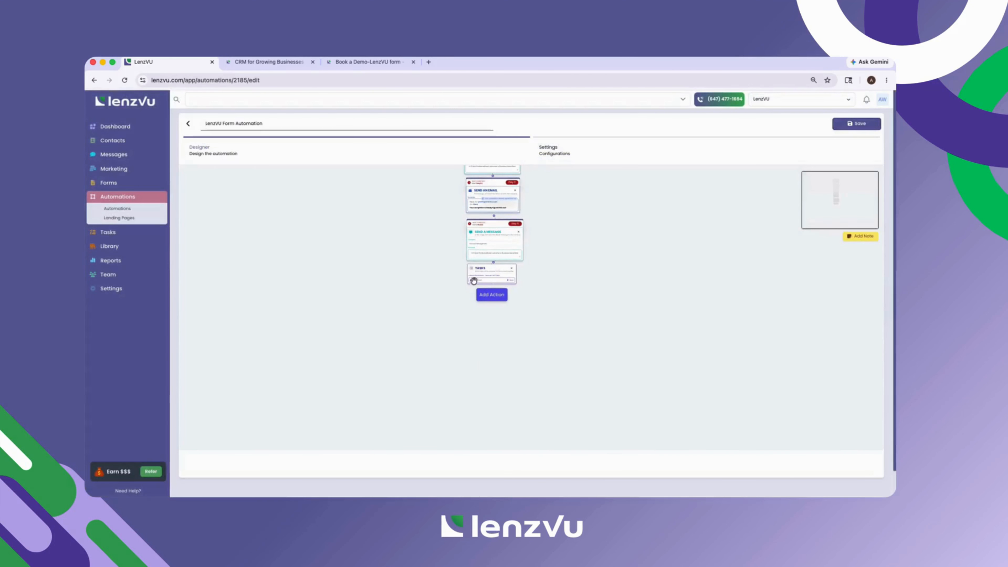
- Add another Tasks action at the end of the flow, titled "Call Lead" and assigned to a different team member
left_click(494, 294)
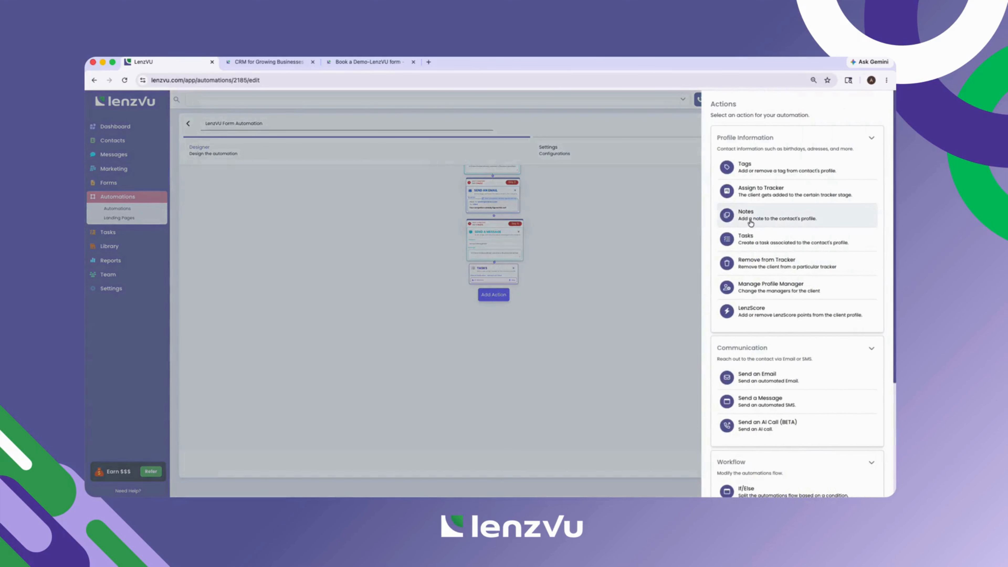
left_click(748, 240)
left_click(503, 308)
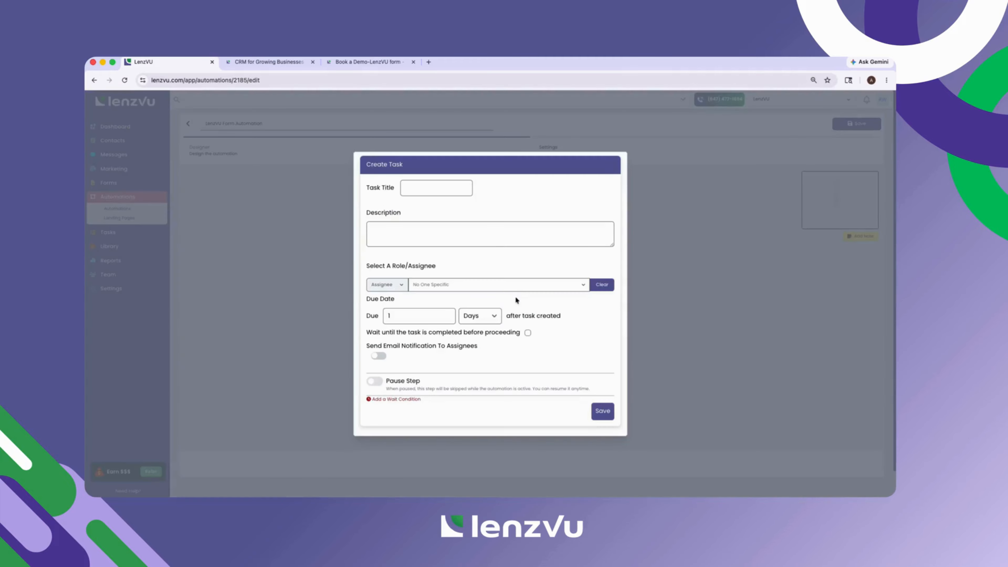
left_click(417, 185)
type("Call Lead")
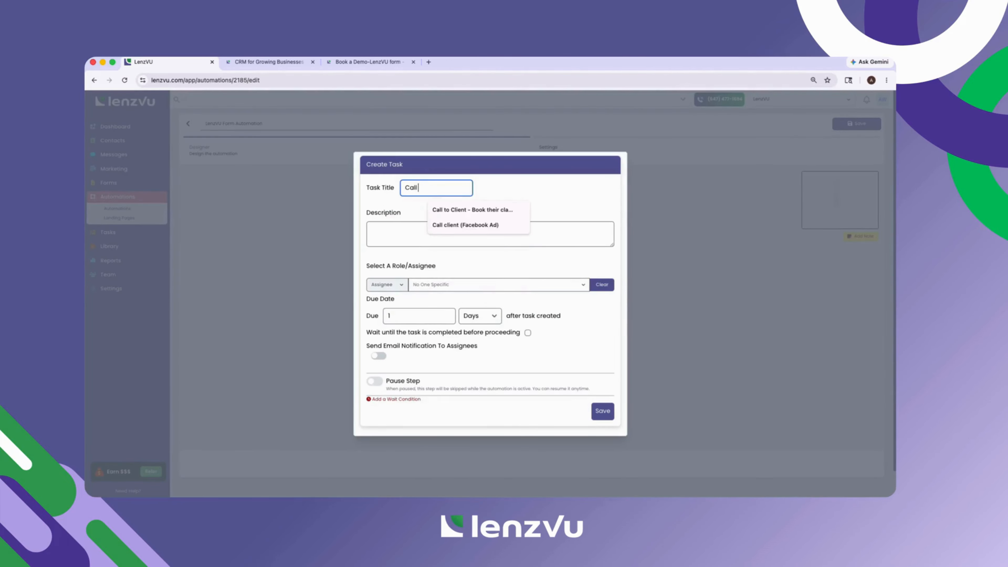
left_click(463, 283)
left_click(456, 333)
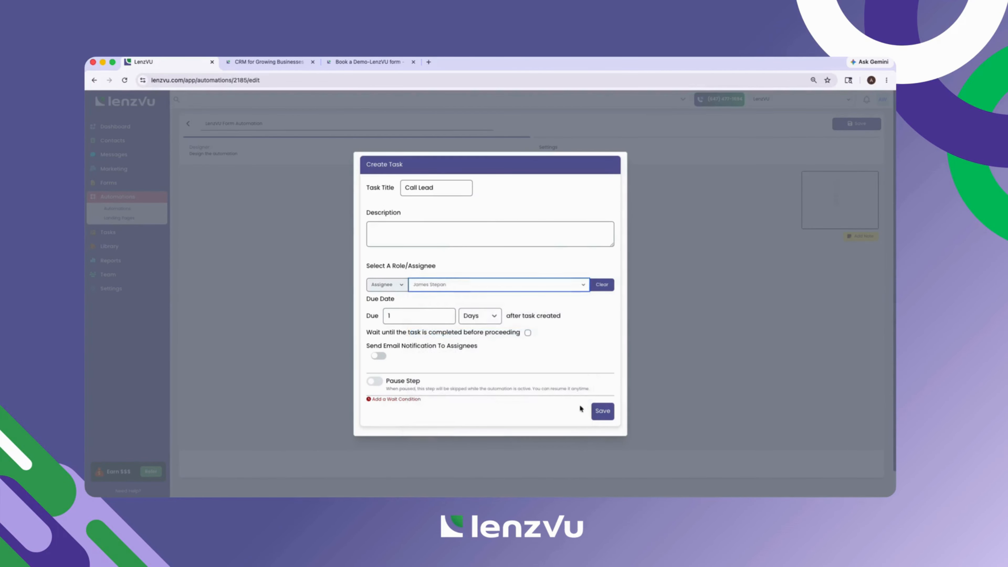
left_click(602, 411)
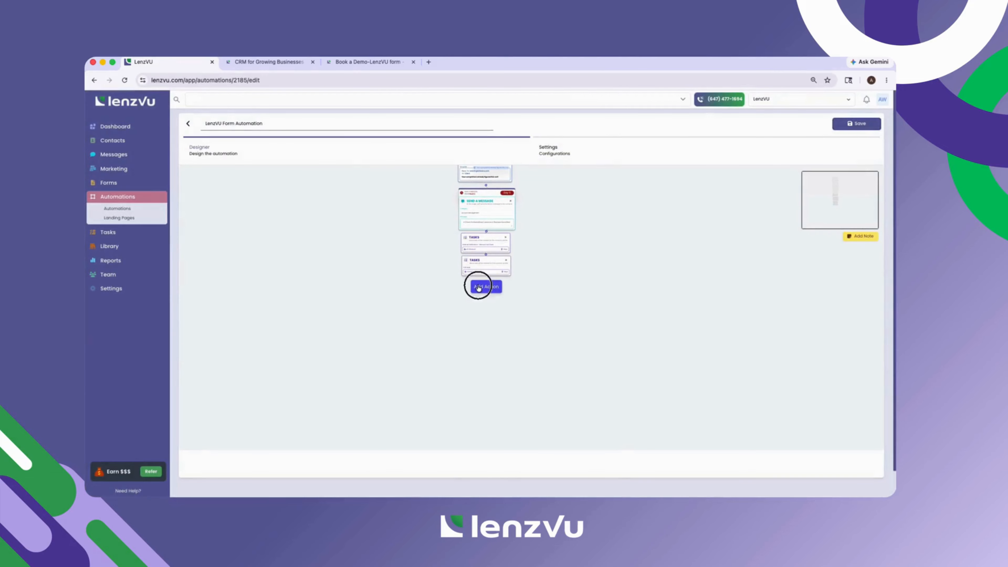
- Reopen the "Call Lead" task to check its details and save it again
left_click(478, 288)
left_click(479, 262)
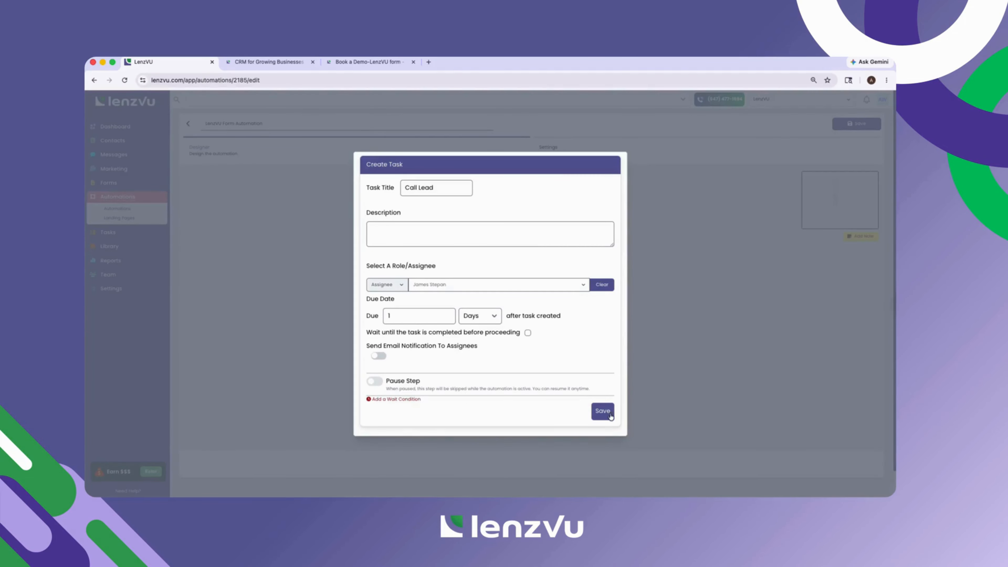
left_click(610, 415)
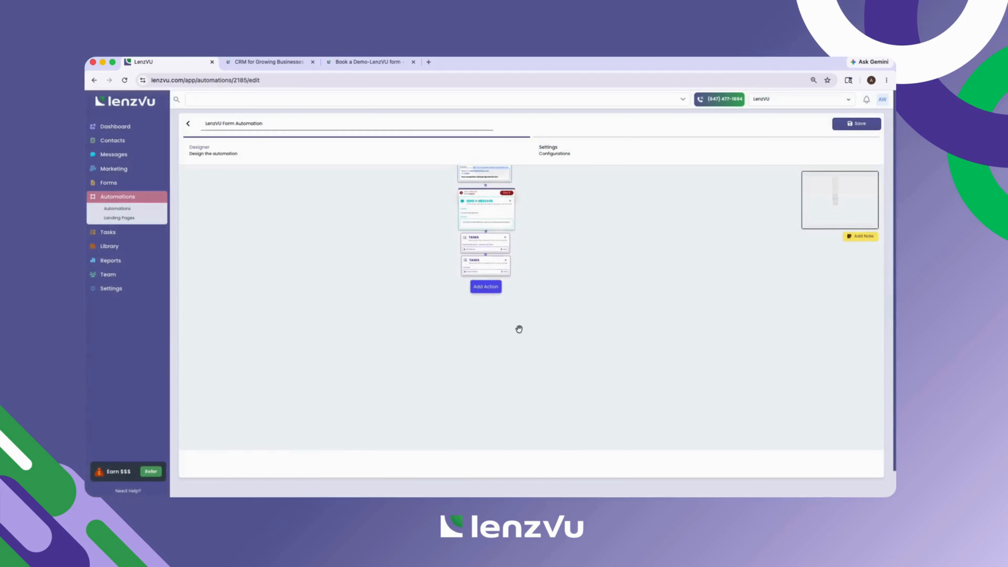
- Add a Send an Email action followed by a Send a Message action after the "Call Lead" task
left_click(484, 294)
left_click(740, 379)
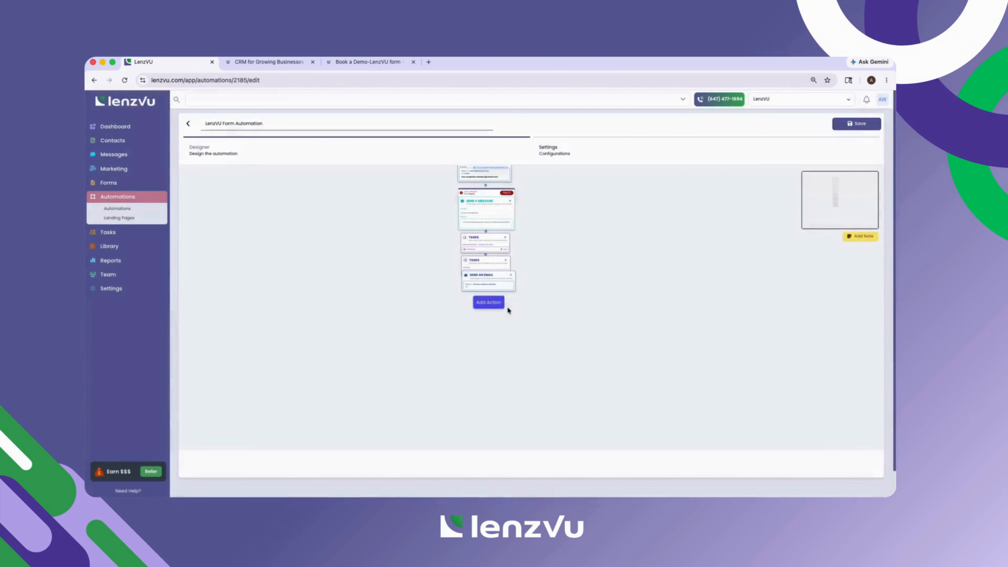
left_click(494, 293)
left_click(489, 312)
left_click(738, 393)
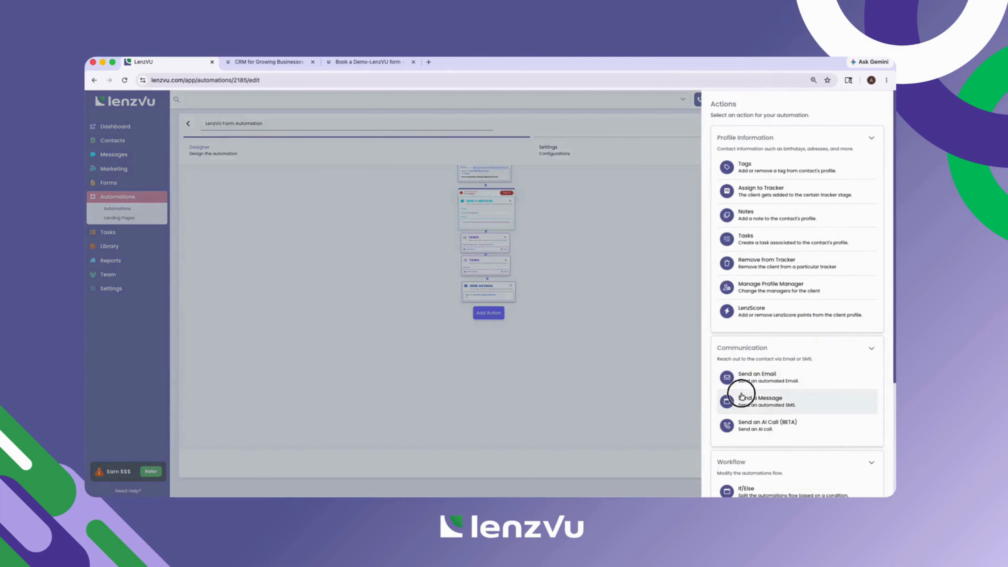
- Extend the end of the flow with a Tasks action followed by a Tags action
left_click(490, 344)
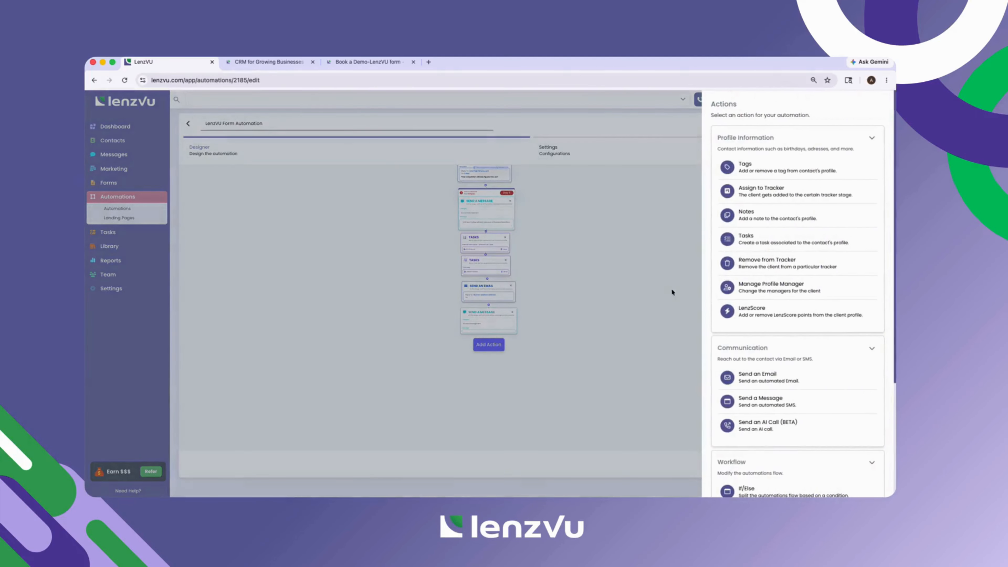
left_click(735, 238)
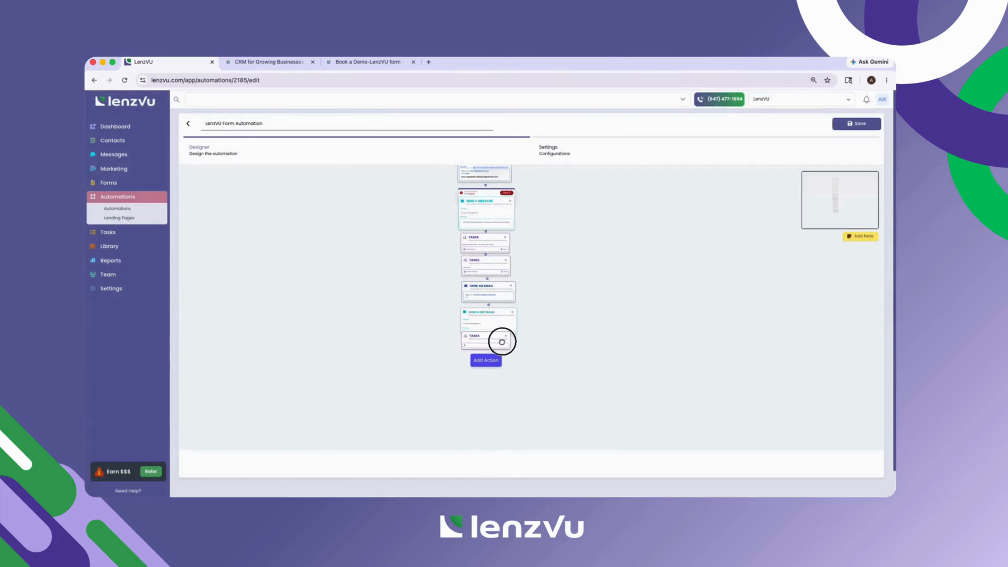
left_click(486, 364)
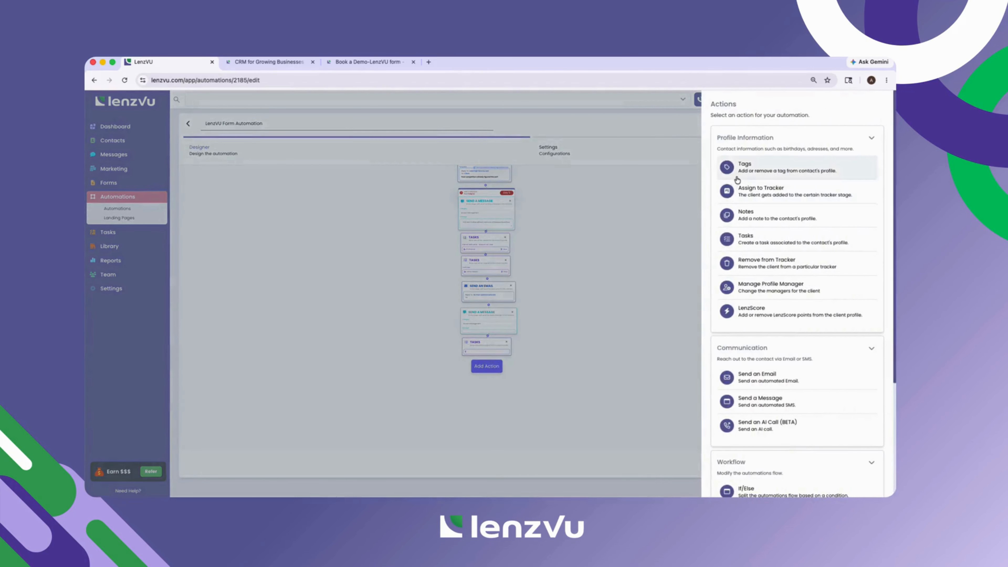
left_click(734, 195)
- Add another Tasks action after the new Tags block at the end of the flow
scroll(593, 332, "down", 2)
left_click(480, 344)
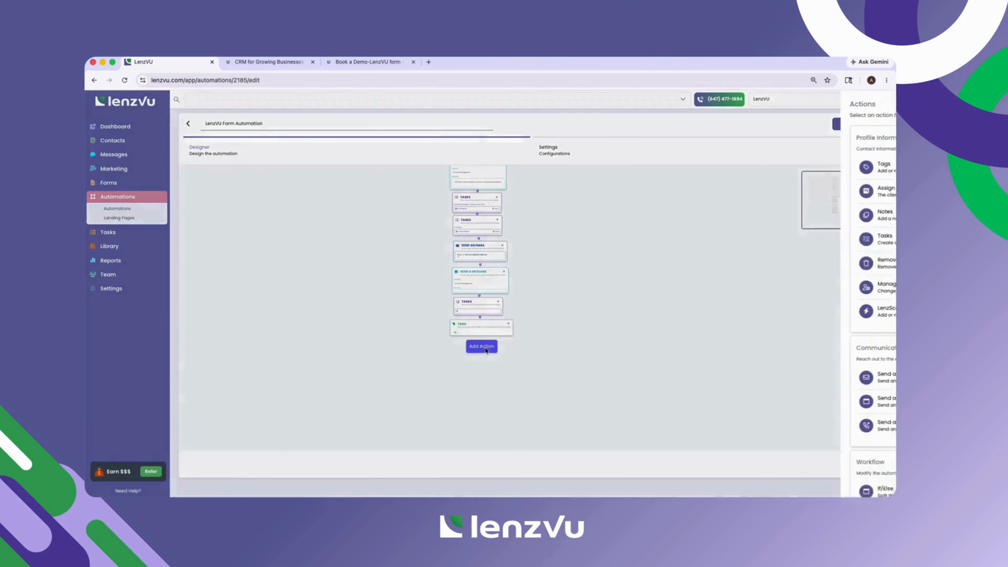
left_click(735, 238)
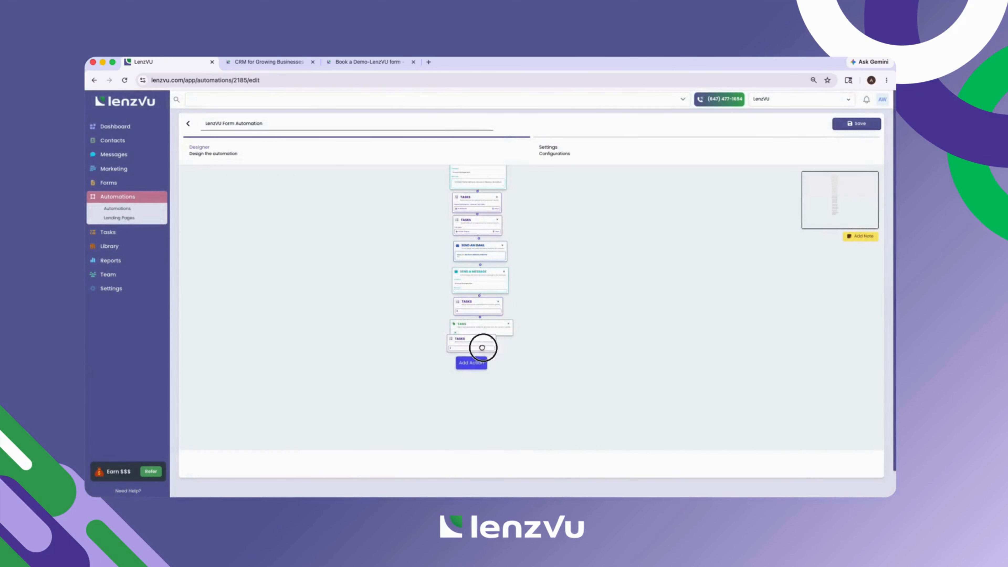